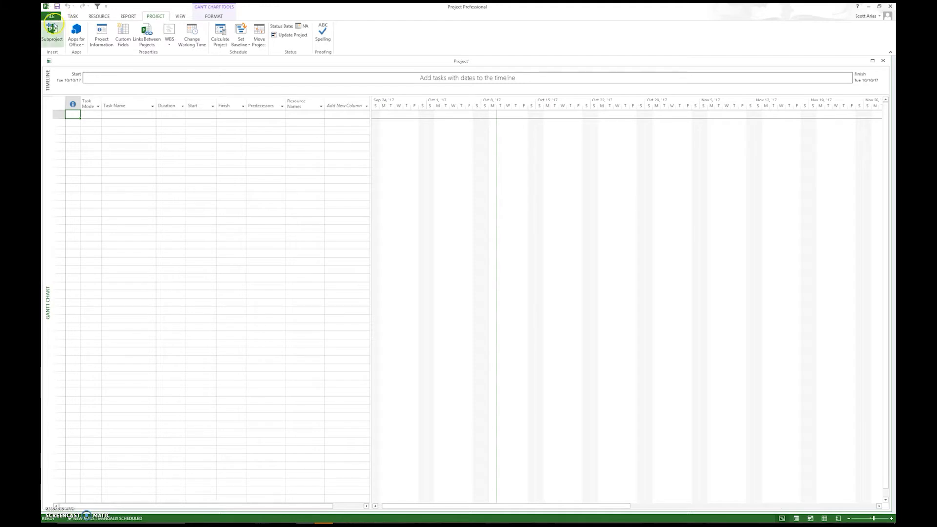
# - Save the new project to the Desktop as "Preliminary Schedule - Sample Project 10-10-2017"
pyautogui.click(51, 16)
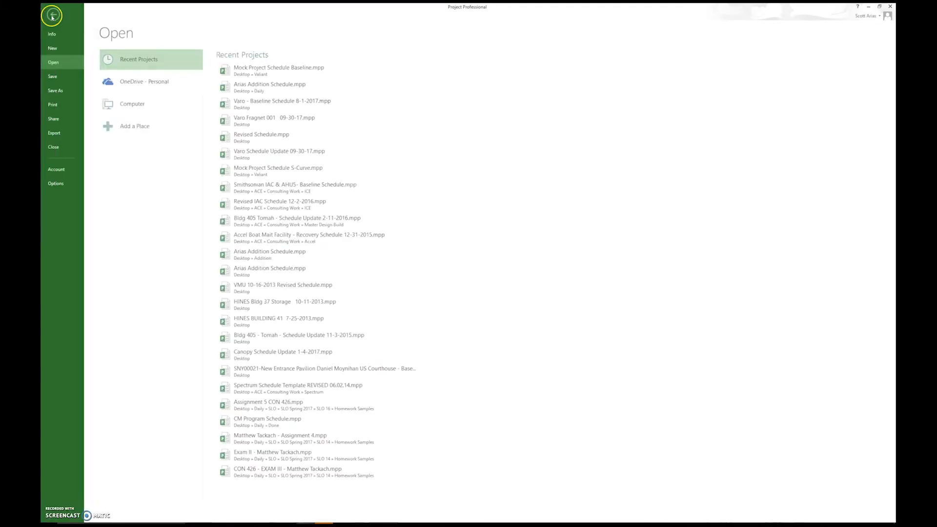
pyautogui.click(58, 91)
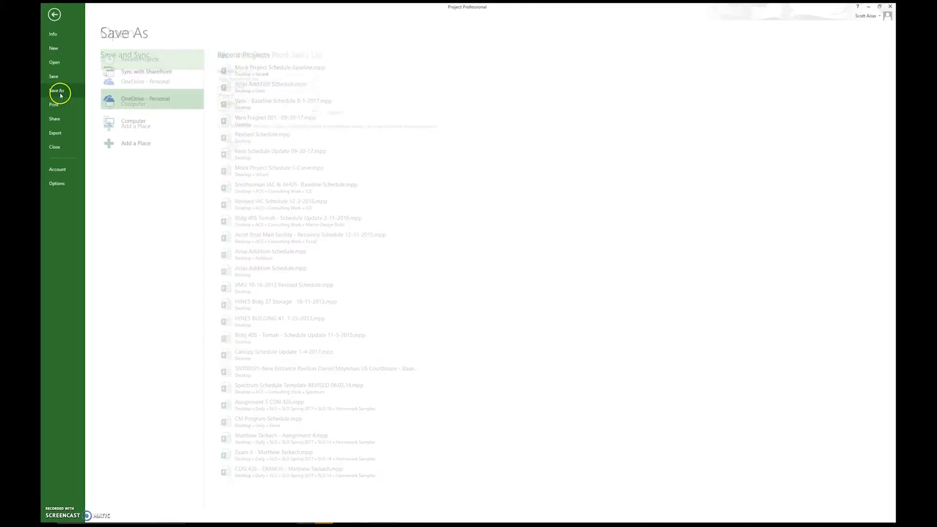
pyautogui.click(136, 123)
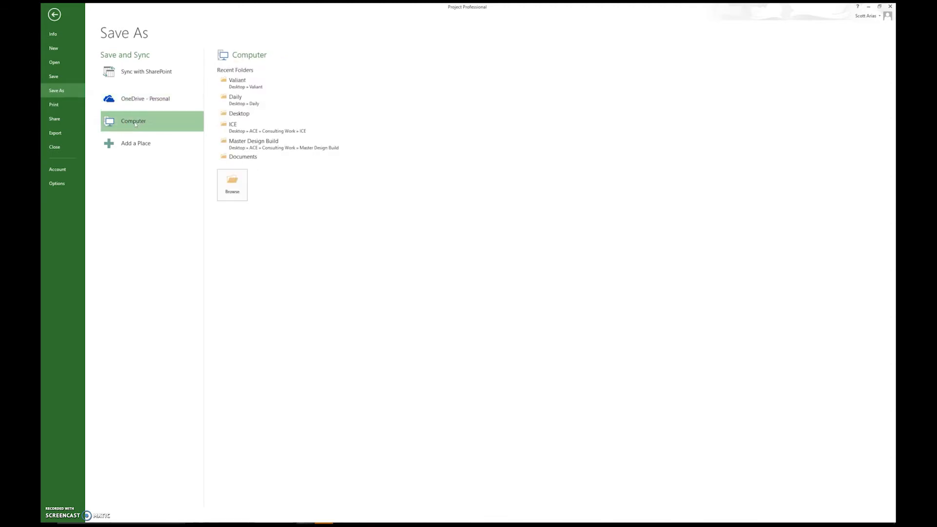
pyautogui.click(245, 116)
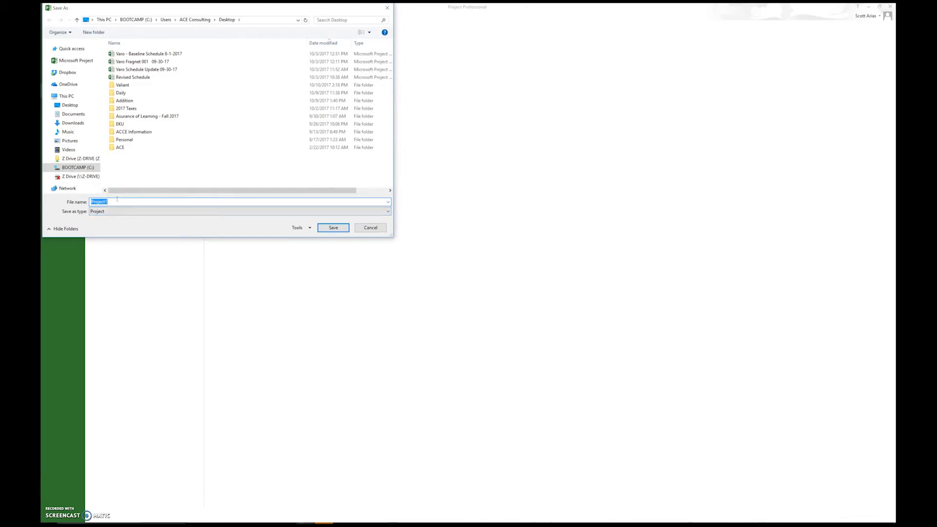
pyautogui.write('Preliminary Schedule - Sample Proje')
pyautogui.write('201')
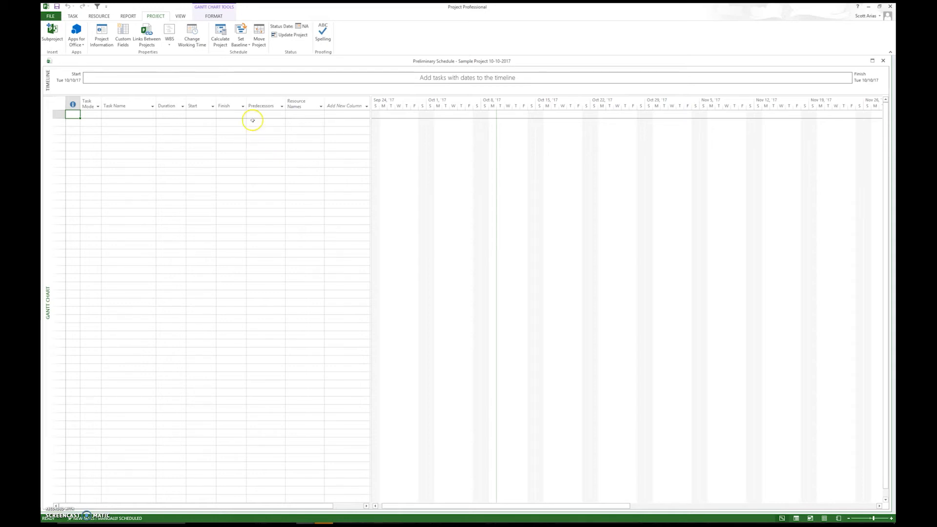
# - Look through the paper sizes offered in the HP LaserJet's print properties under the Factory Defaults shortcut
pyautogui.click(51, 16)
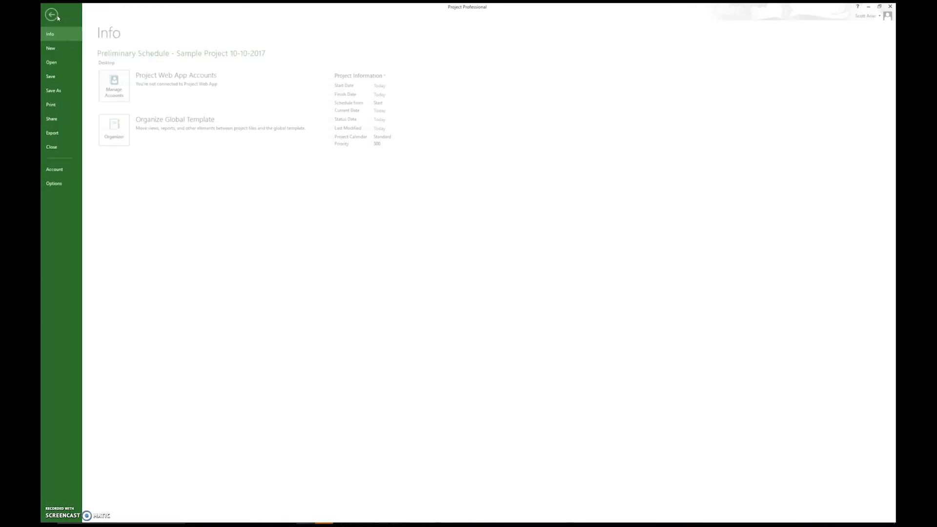
pyautogui.click(65, 110)
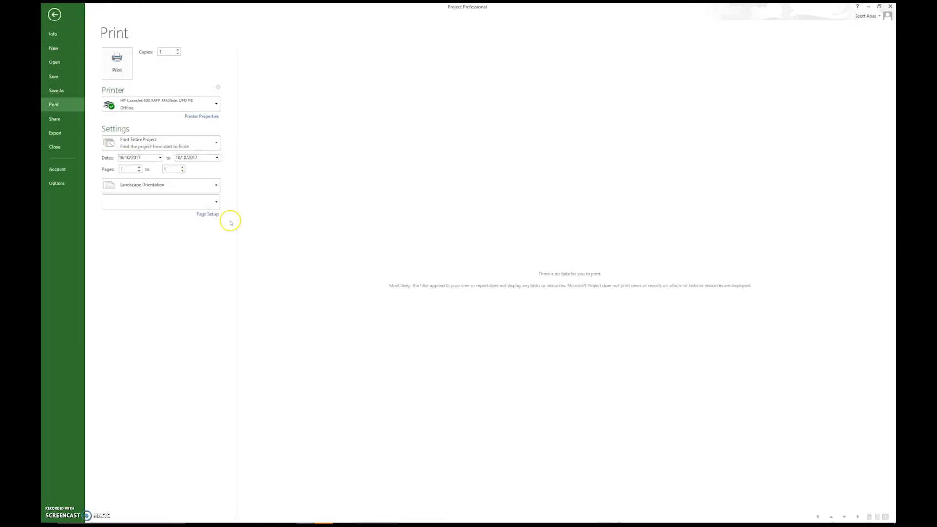
pyautogui.click(202, 117)
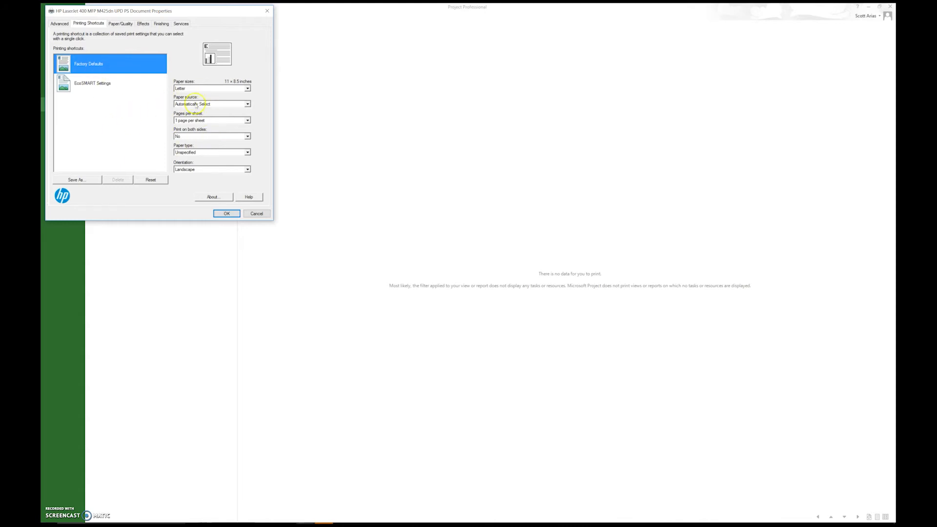
pyautogui.click(248, 89)
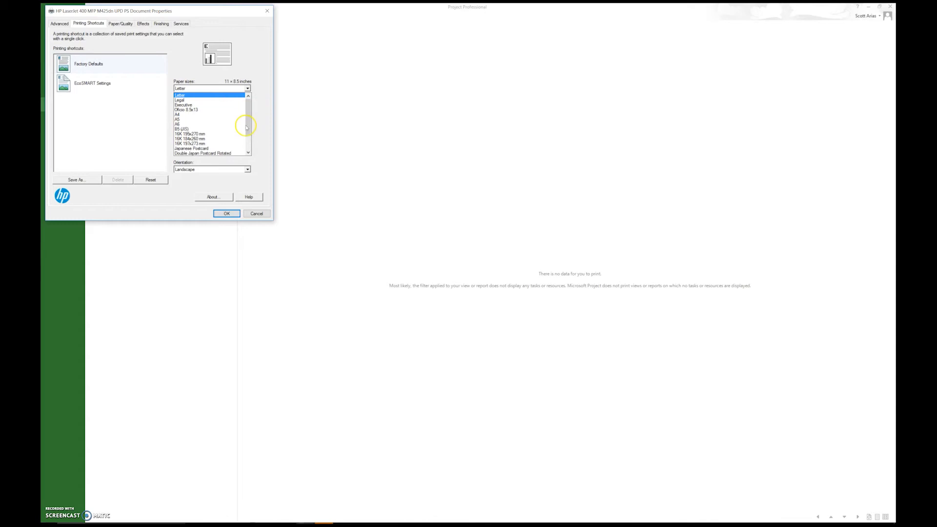
pyautogui.moveTo(247, 124); pyautogui.dragTo(249, 100)
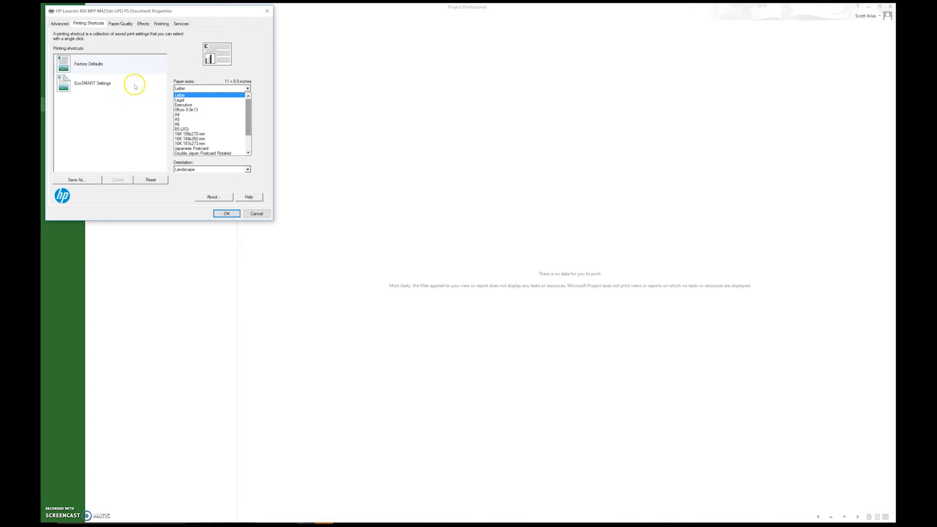
# - Review the paper sizes under EcoSMART Settings and the printer's advanced settings, discard the changes and return to the schedule
pyautogui.click(98, 87)
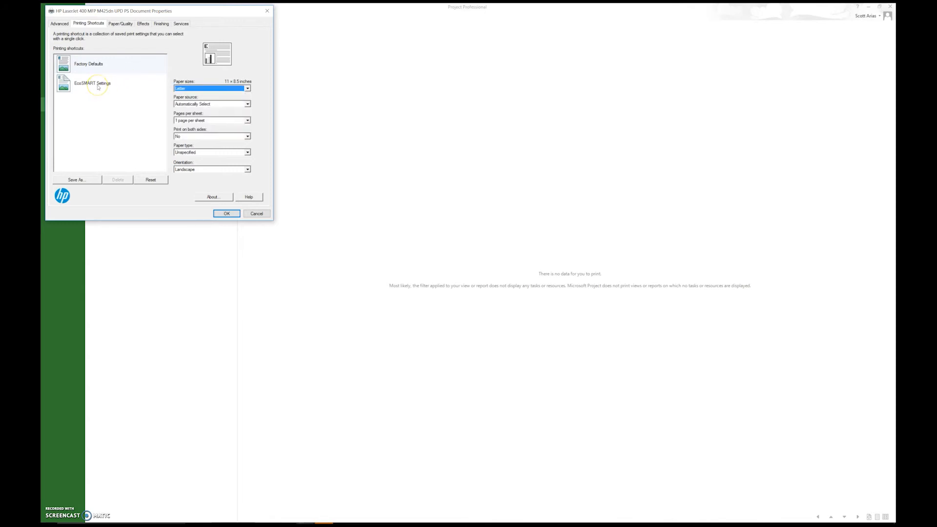
pyautogui.click(98, 84)
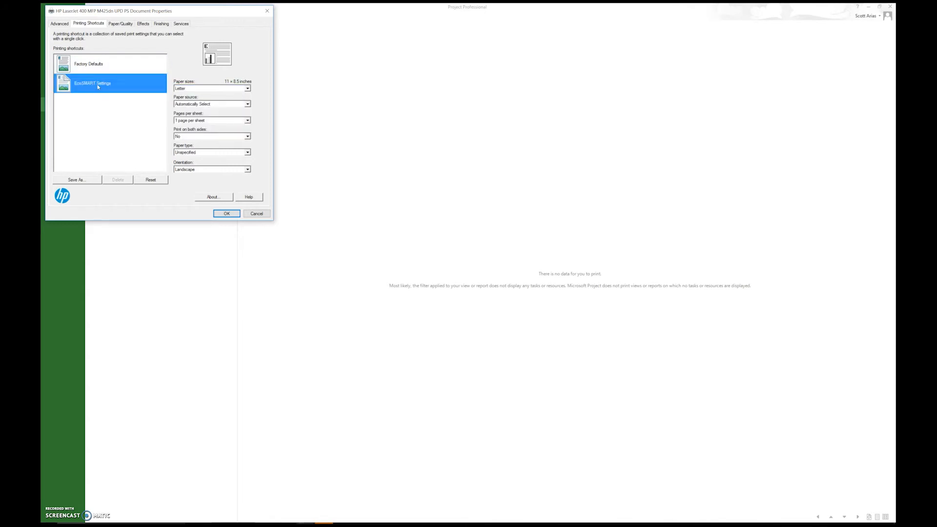
pyautogui.click(247, 88)
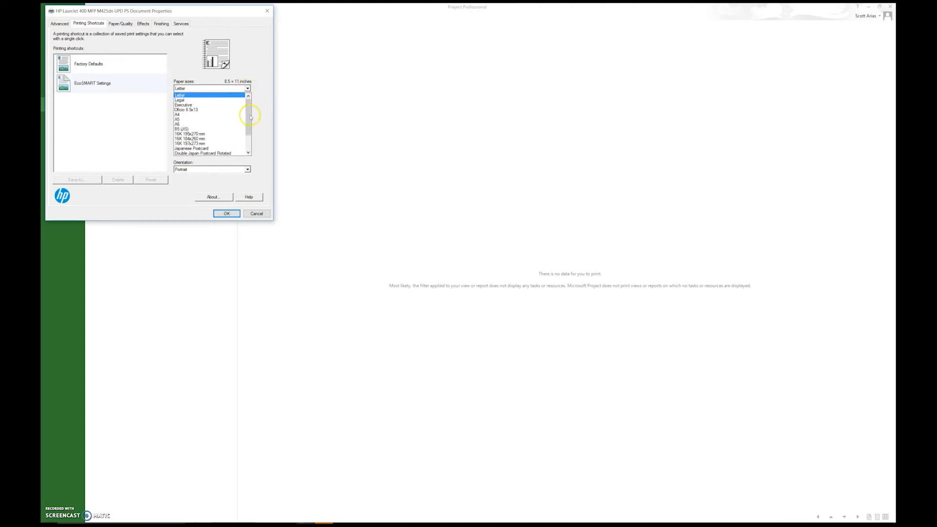
pyautogui.moveTo(249, 117)
pyautogui.mouseDown()
pyautogui.moveTo(248, 139)
pyautogui.moveTo(249, 100)
pyautogui.mouseUp()
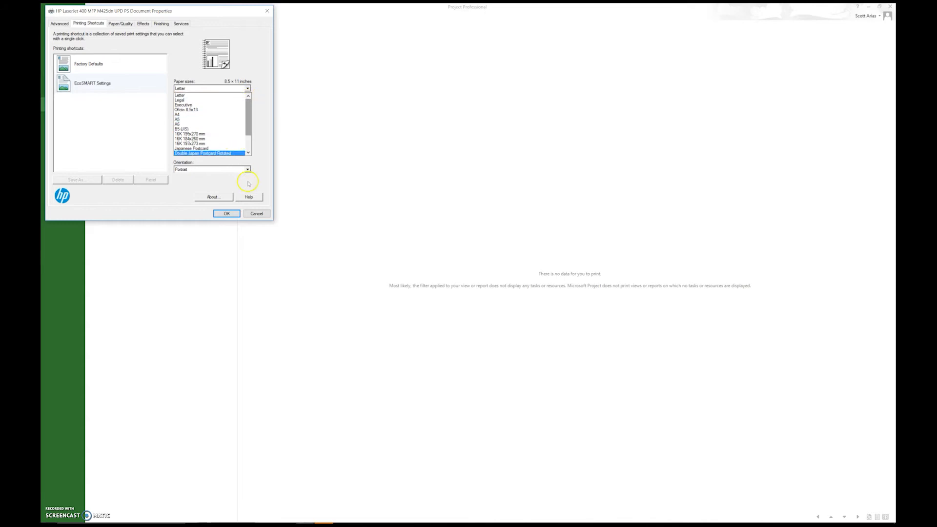
pyautogui.click(59, 25)
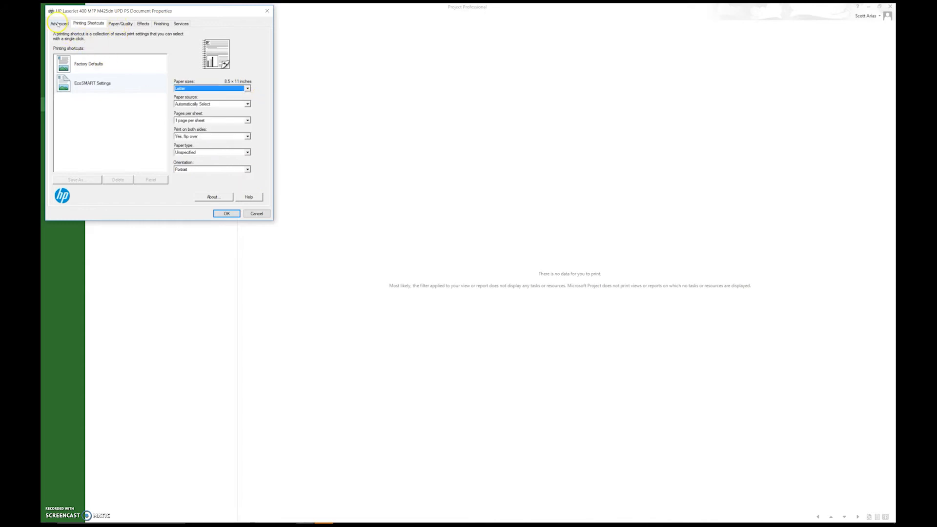
pyautogui.click(58, 24)
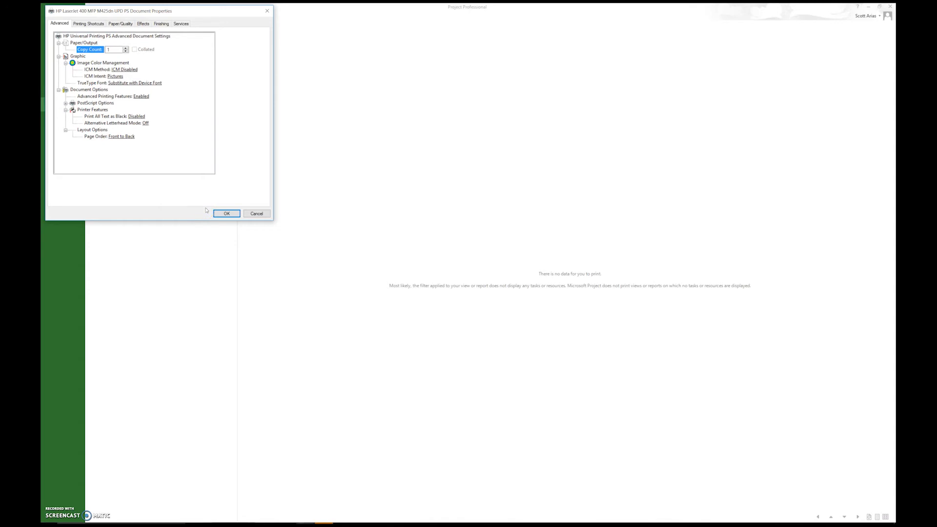
pyautogui.click(256, 214)
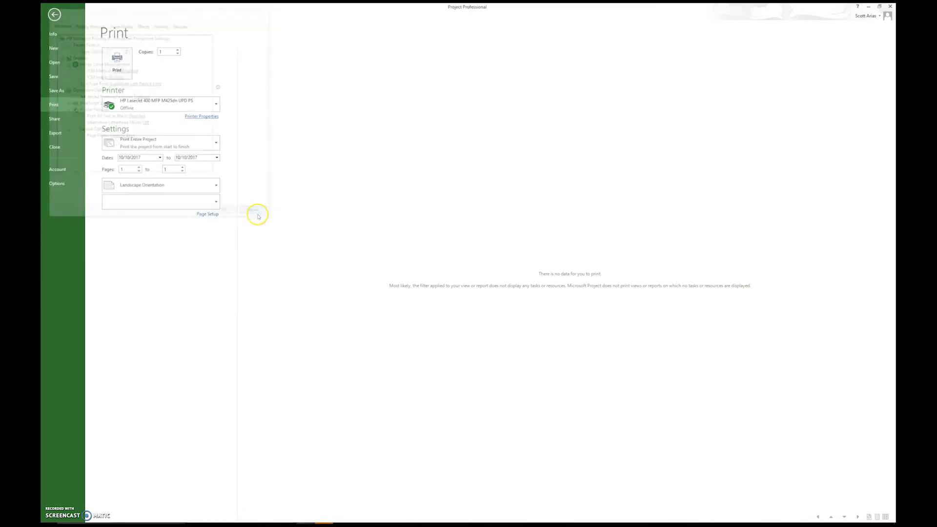
pyautogui.click(55, 16)
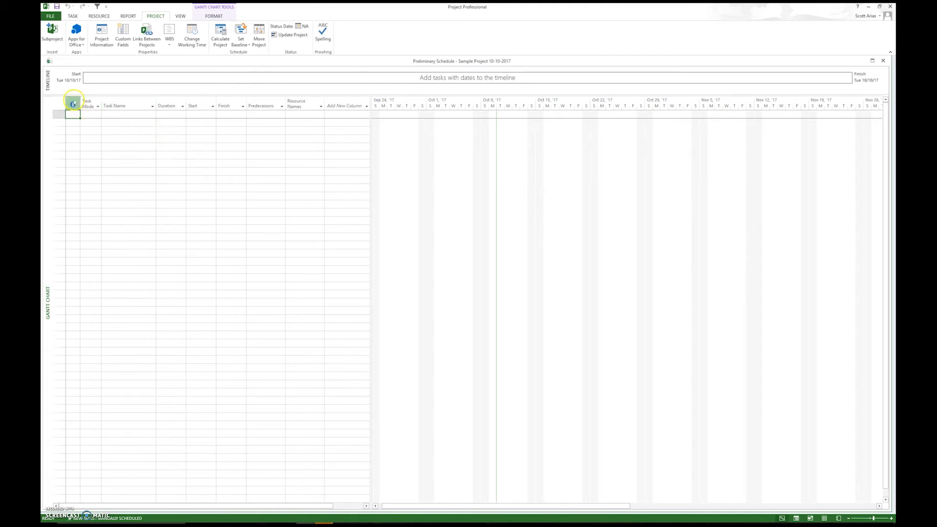
# - Hide the Task Mode column and slightly widen the Task Name column in the Gantt table
pyautogui.moveTo(73, 105)
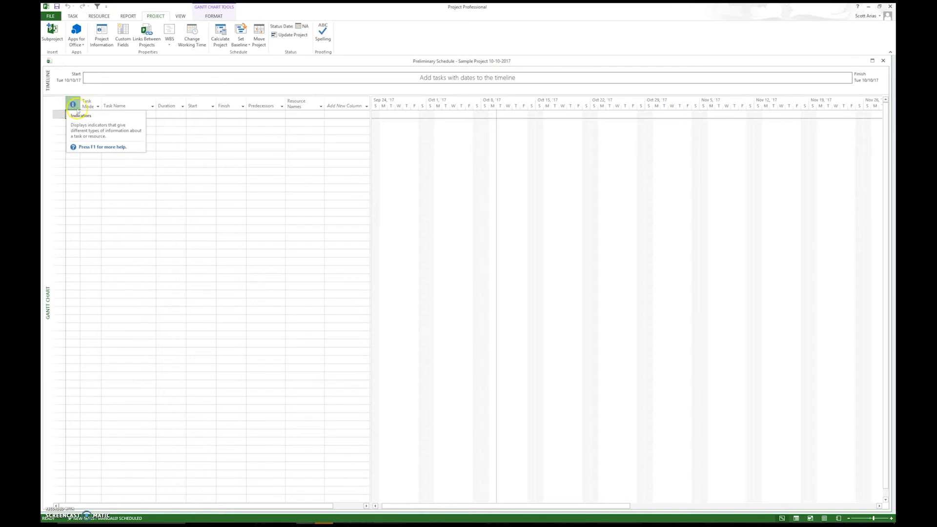
pyautogui.rightClick(89, 102)
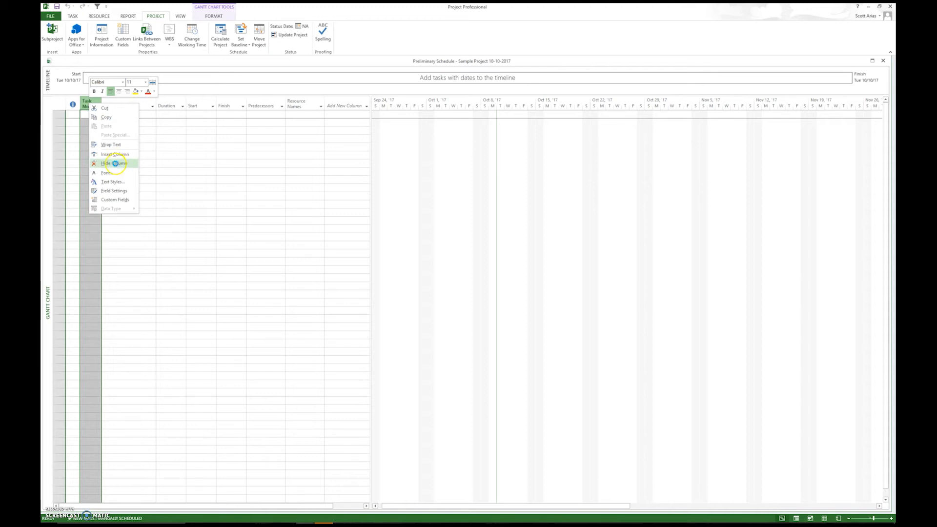
pyautogui.click(116, 164)
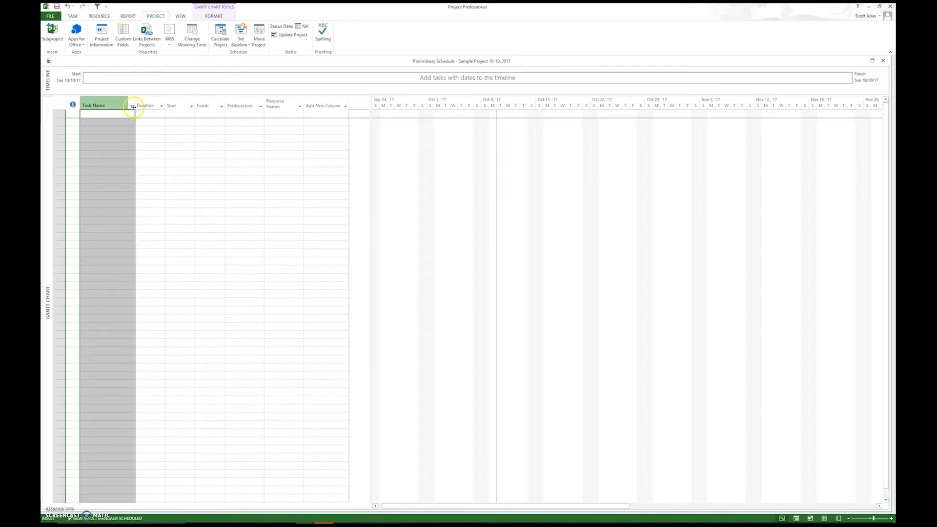
pyautogui.moveTo(132, 106); pyautogui.dragTo(137, 107)
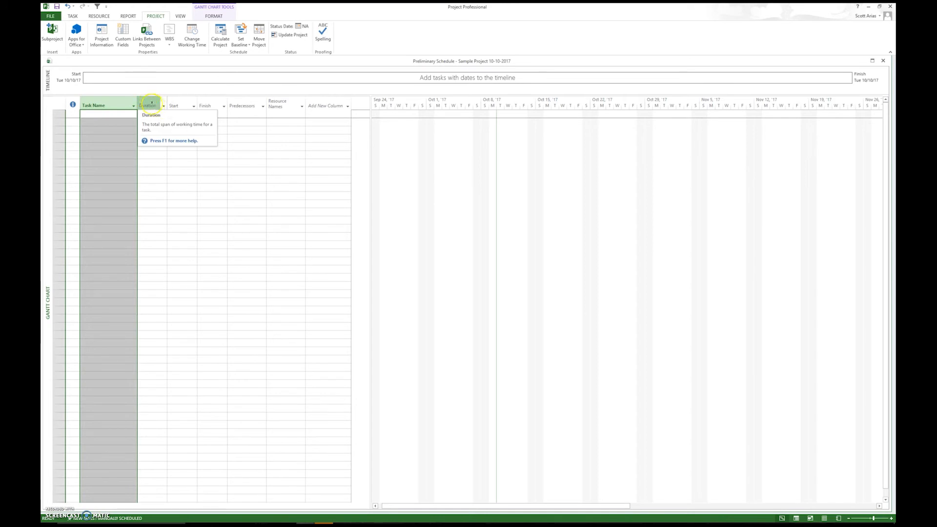
# - Insert an Early Start column before the Start column
pyautogui.click(151, 104)
pyautogui.click(185, 103)
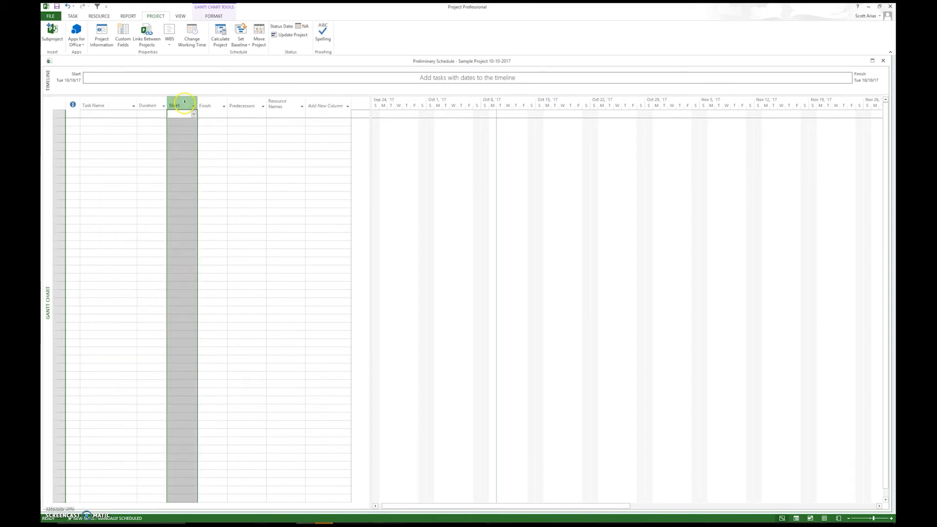
pyautogui.press('Right')
pyautogui.click(174, 104)
pyautogui.rightClick(174, 104)
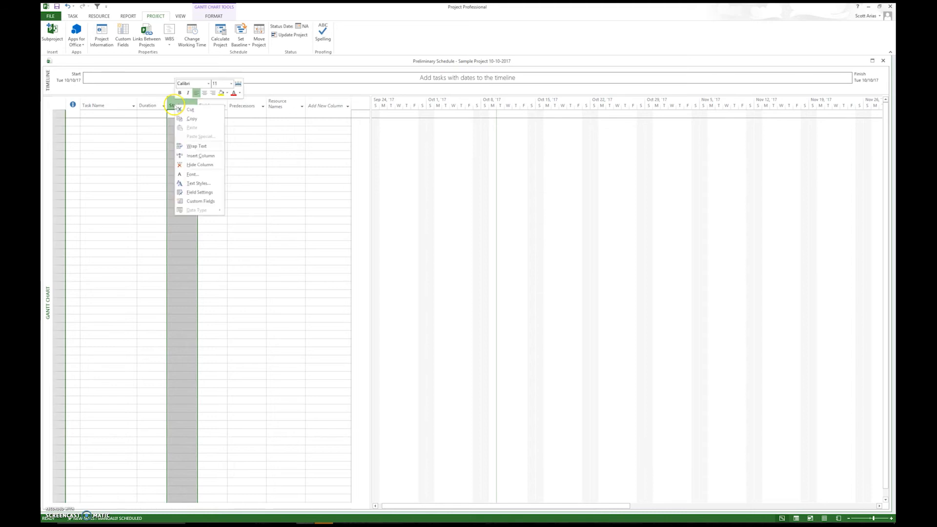
pyautogui.click(197, 155)
pyautogui.write('early Finish')
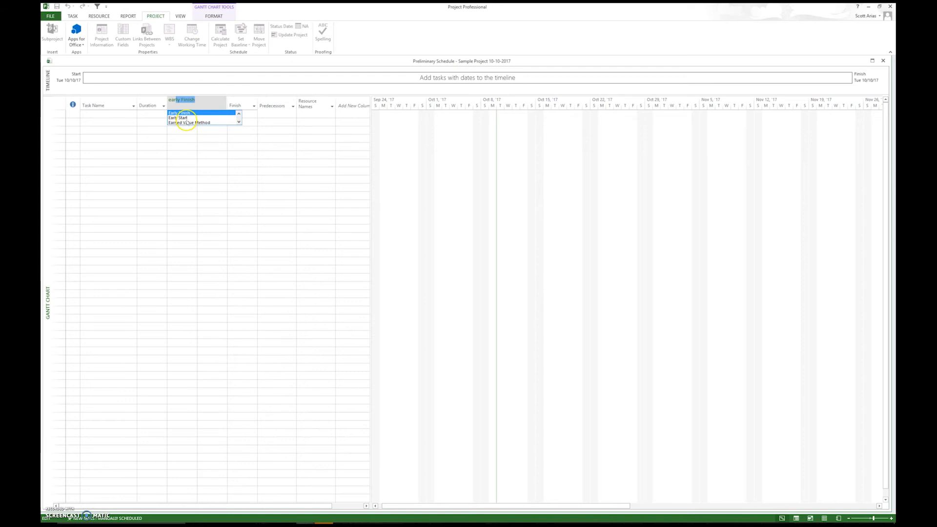
pyautogui.click(186, 118)
# - Replace the Start column's field with Early Finish
pyautogui.click(204, 102)
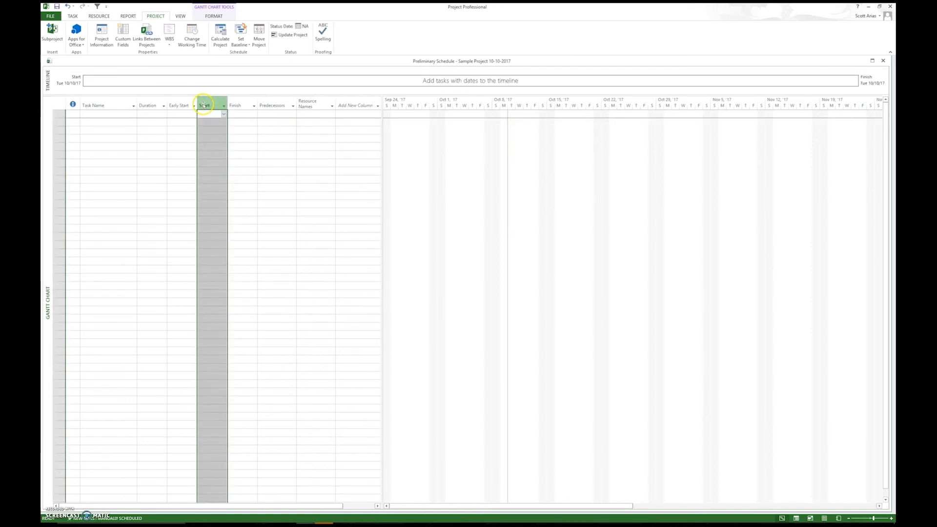
pyautogui.click(209, 105)
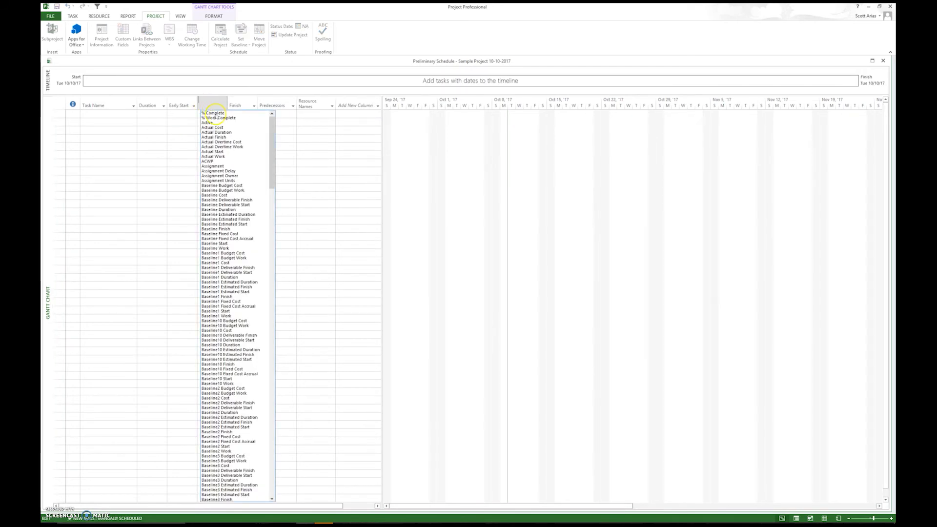
pyautogui.write('early Finish')
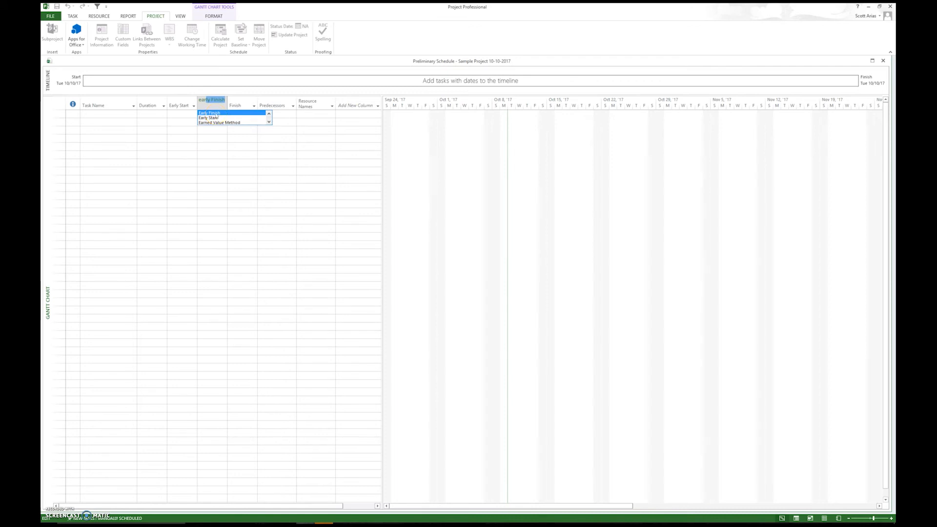
pyautogui.press('Return')
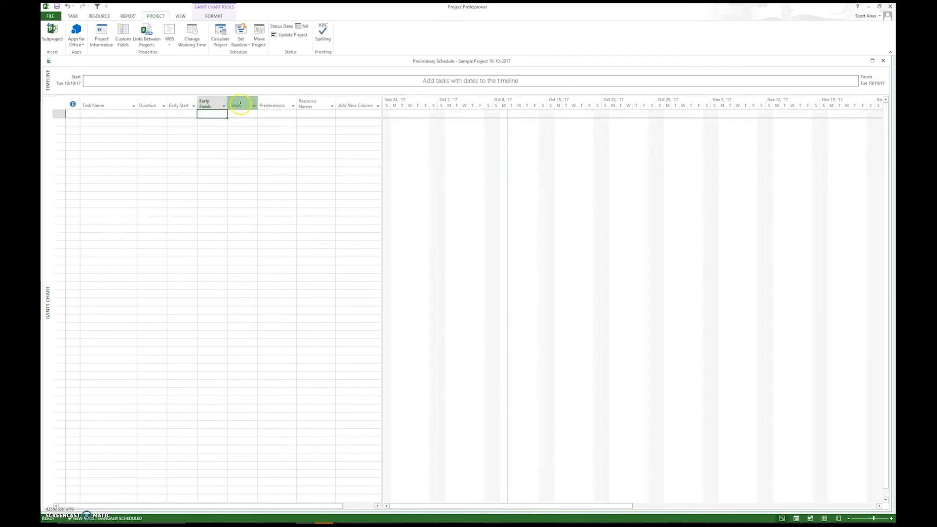
# - Insert a Late Start column before the Finish column
pyautogui.click(239, 104)
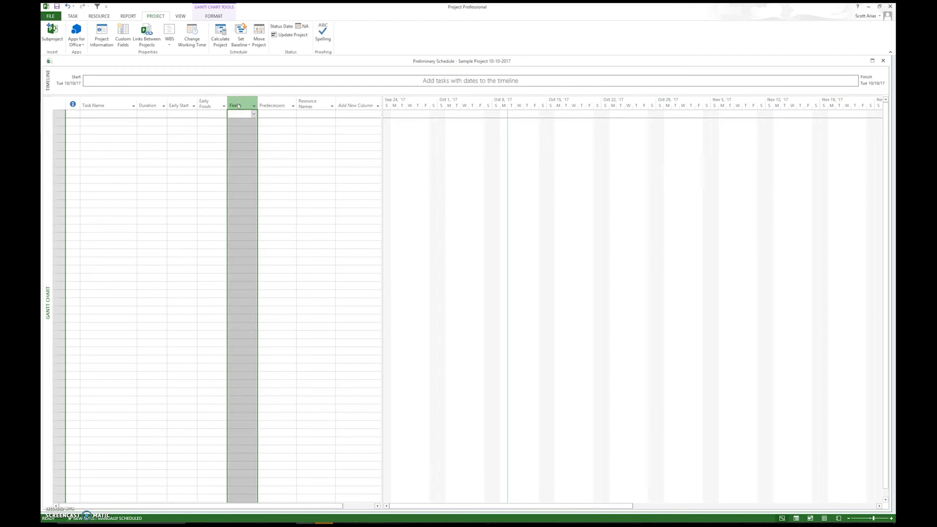
pyautogui.rightClick(238, 105)
pyautogui.click(263, 154)
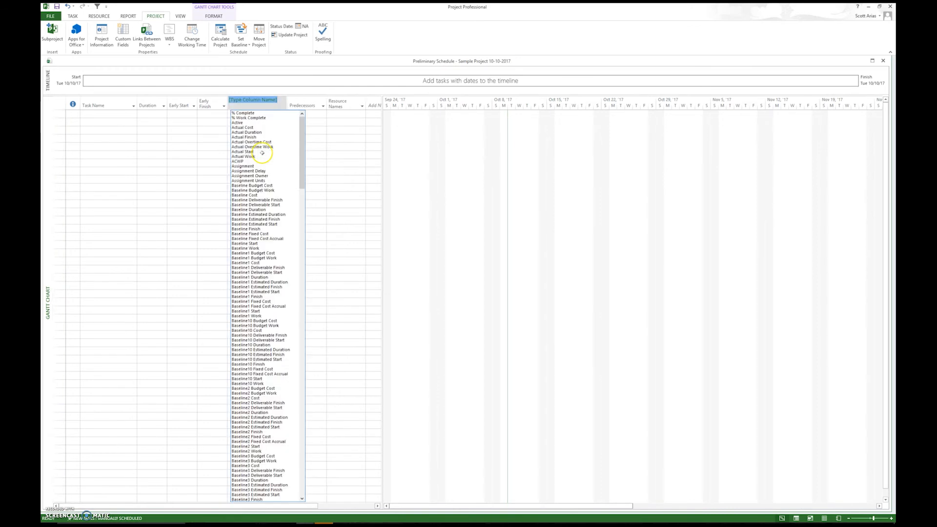
pyautogui.write('late Finish')
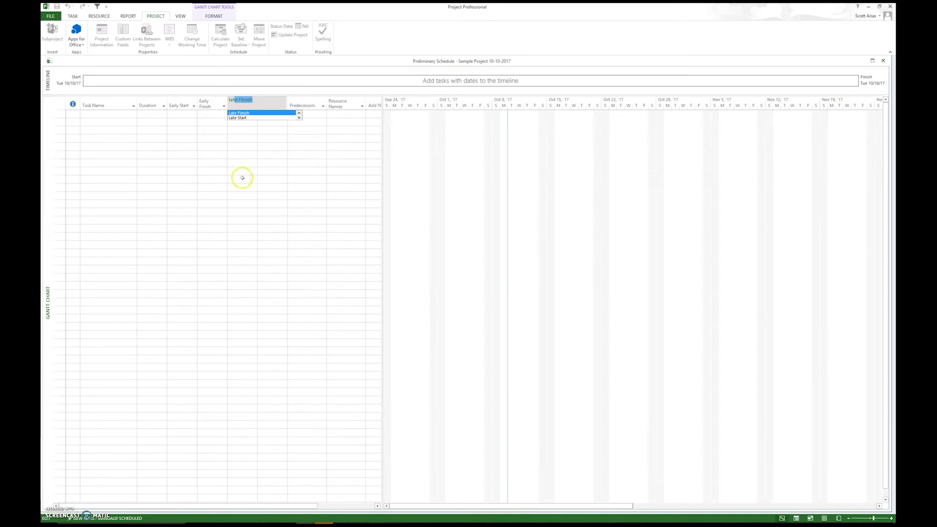
pyautogui.click(238, 118)
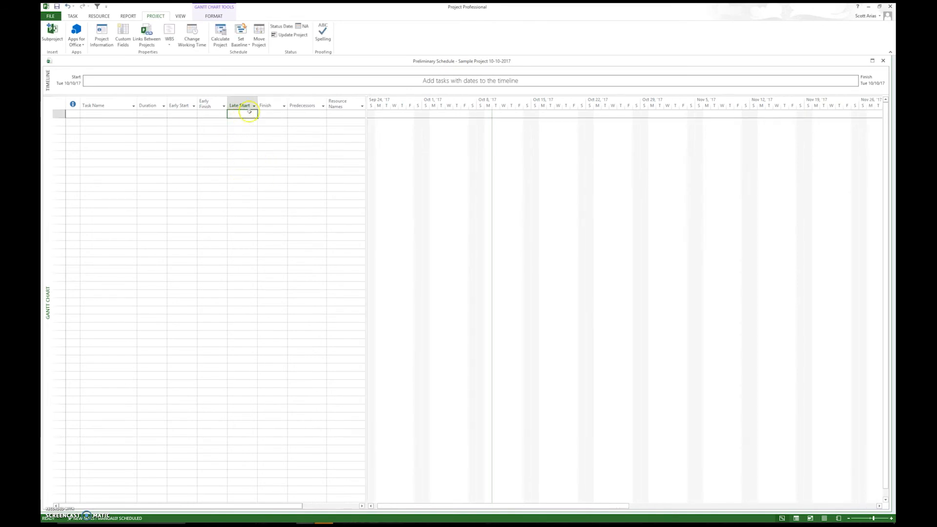
# - Insert a Late Finish column before the Finish column in the Gantt table
pyautogui.click(268, 105)
pyautogui.rightClick(268, 104)
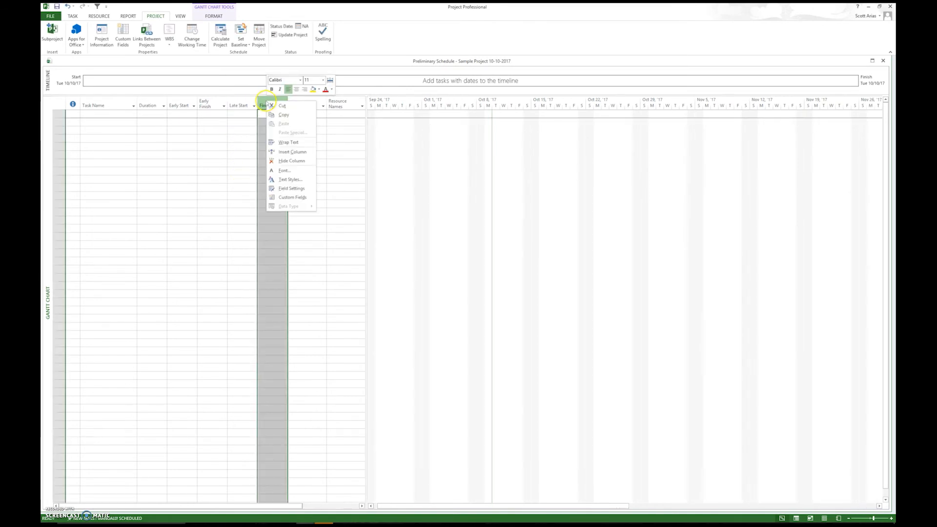
pyautogui.click(287, 151)
pyautogui.write('late Finish')
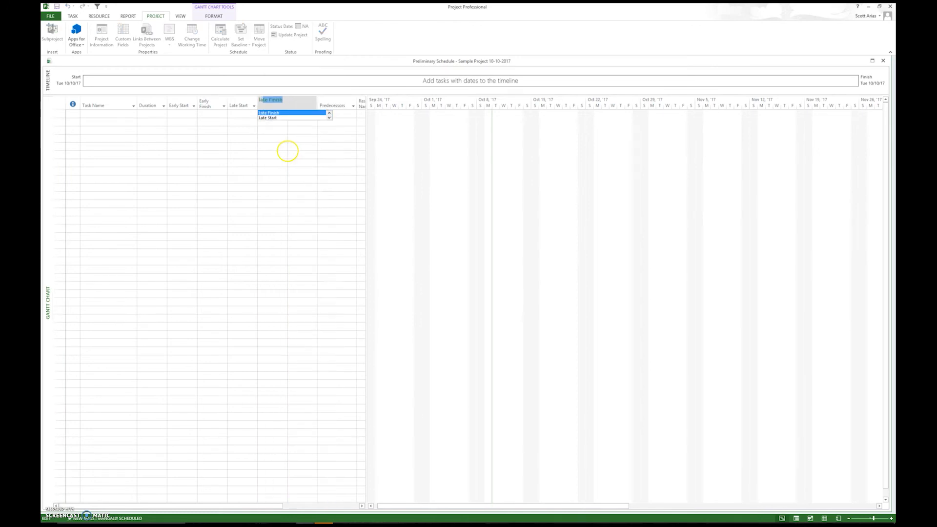
pyautogui.click(279, 114)
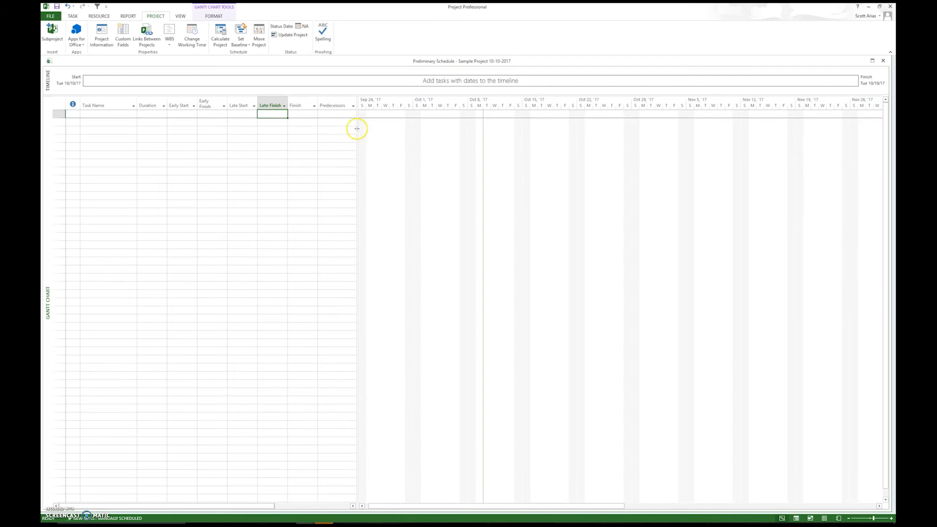
# - Widen the table area of the Gantt view and hide the Finish column
pyautogui.moveTo(358, 129); pyautogui.dragTo(552, 145)
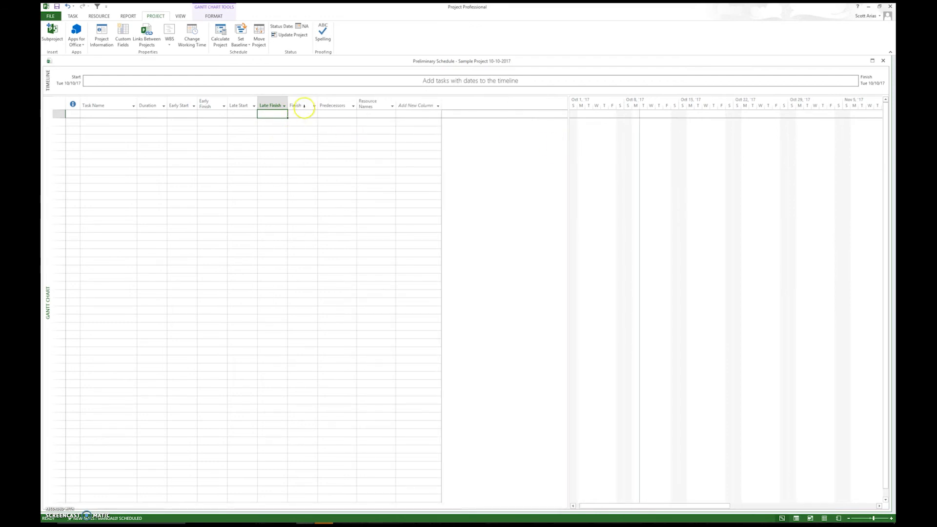
pyautogui.click(303, 106)
pyautogui.rightClick(304, 108)
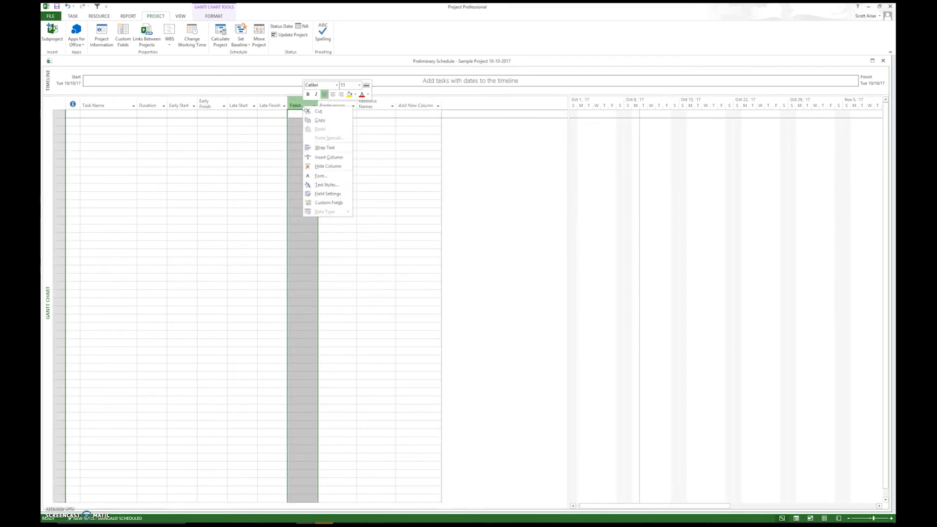
pyautogui.click(328, 166)
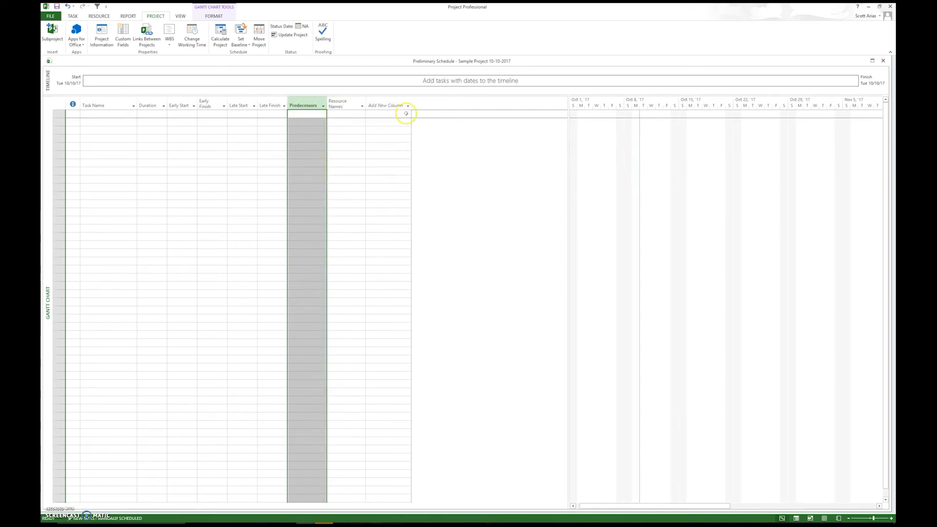
# - Hide the Add New Column placeholder and the Resource Names column
pyautogui.rightClick(385, 106)
pyautogui.click(409, 166)
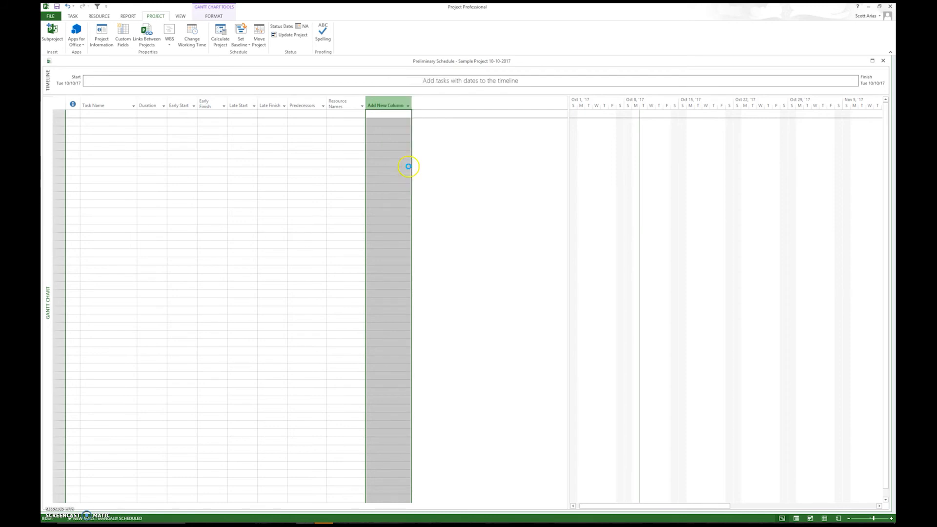
pyautogui.rightClick(345, 101)
pyautogui.click(369, 162)
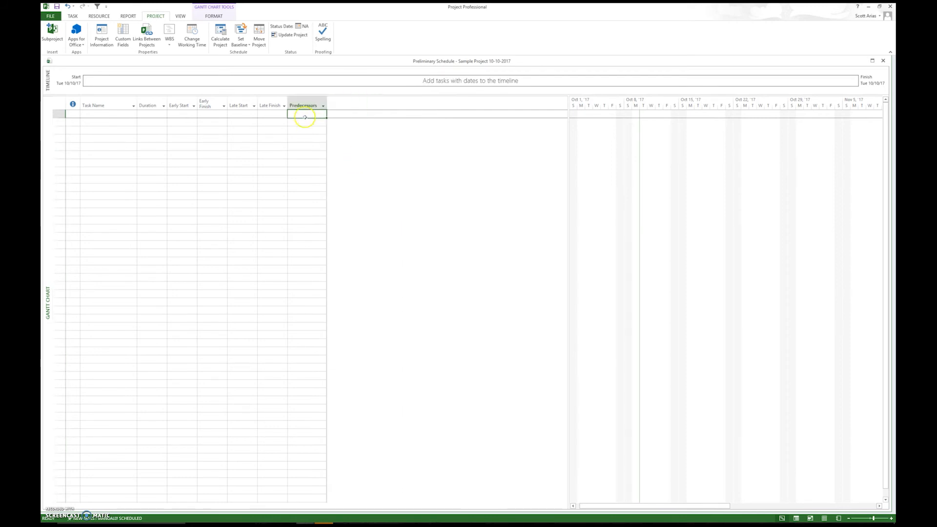
# - Insert a Successors column before the Predecessors column
pyautogui.rightClick(318, 104)
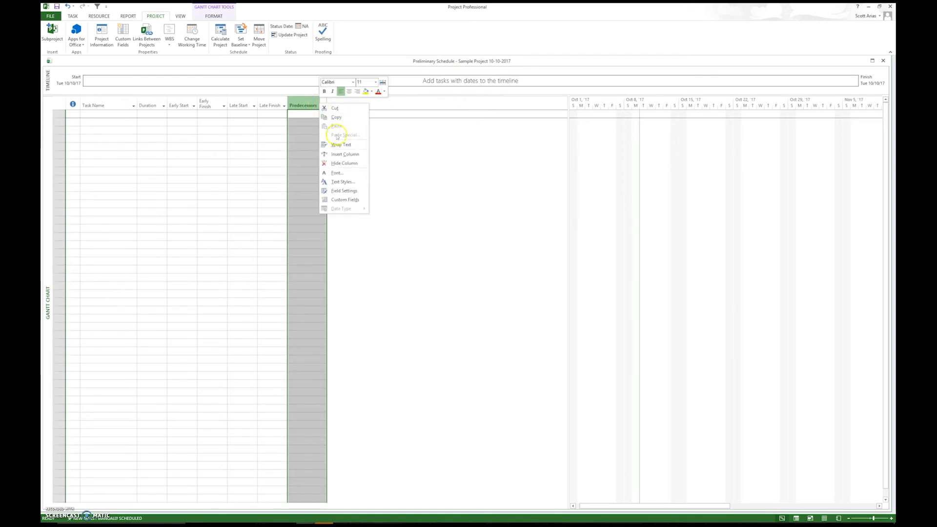
pyautogui.click(342, 154)
pyautogui.write('scheduled Duration')
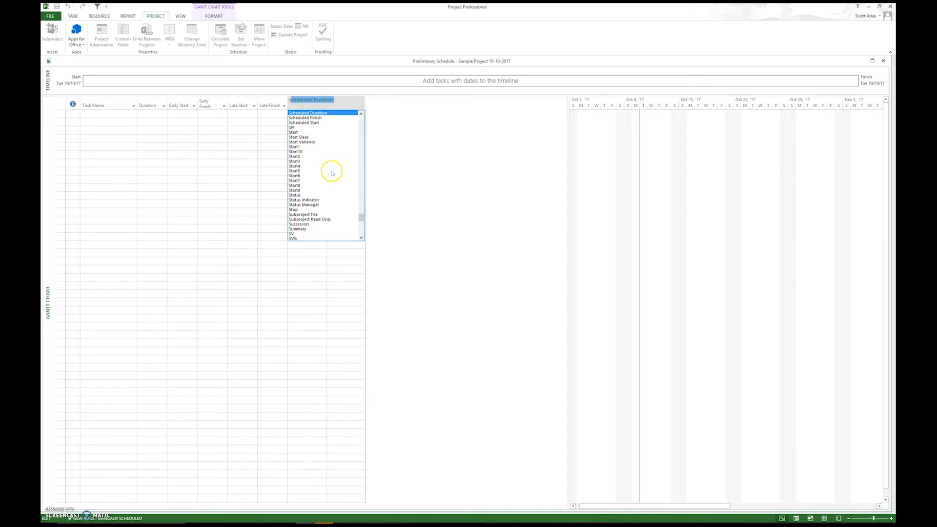
pyautogui.click(303, 224)
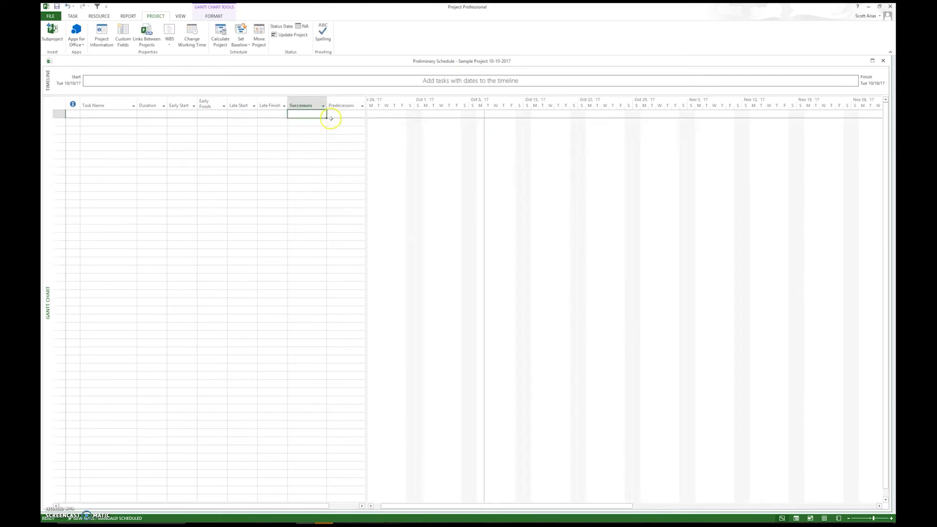
pyautogui.click(339, 104)
pyautogui.press('Insert')
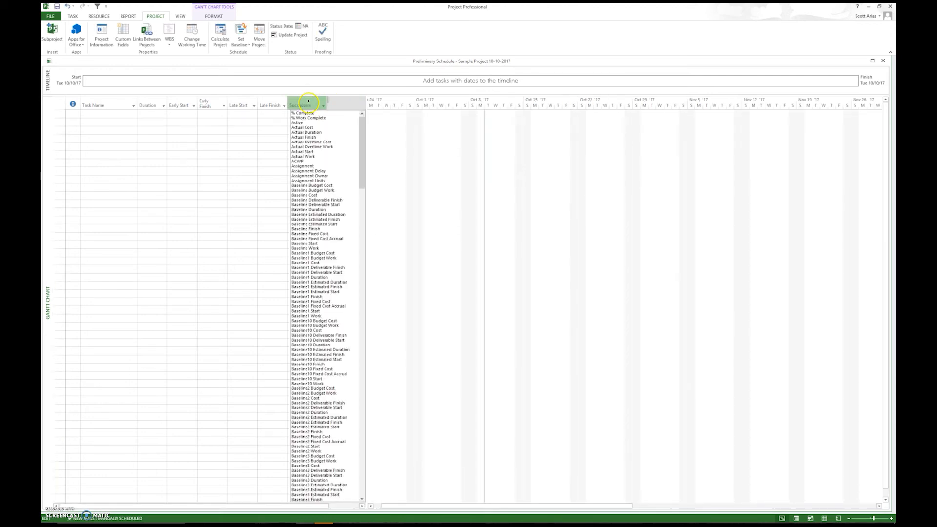
pyautogui.click(280, 188)
# - Move the Predecessors column ahead of Successors and slightly widen the Early Finish column so its heading fits on one line
pyautogui.click(339, 104)
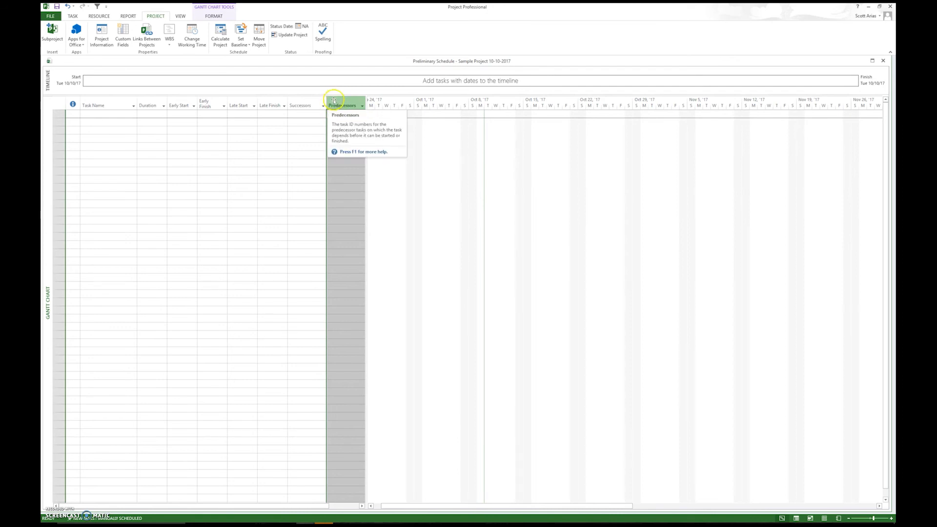
pyautogui.moveTo(336, 104); pyautogui.dragTo(287, 108)
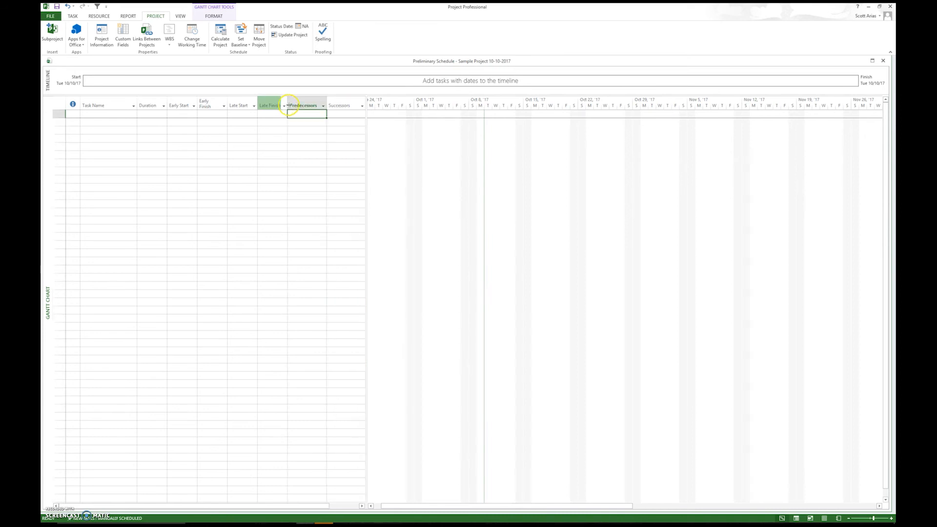
pyautogui.moveTo(366, 124); pyautogui.dragTo(404, 125)
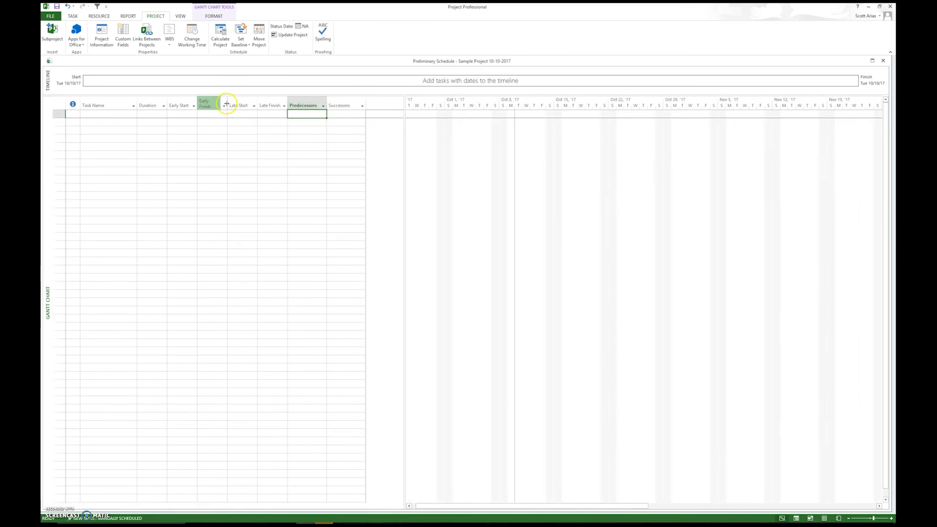
pyautogui.moveTo(228, 101); pyautogui.dragTo(232, 101)
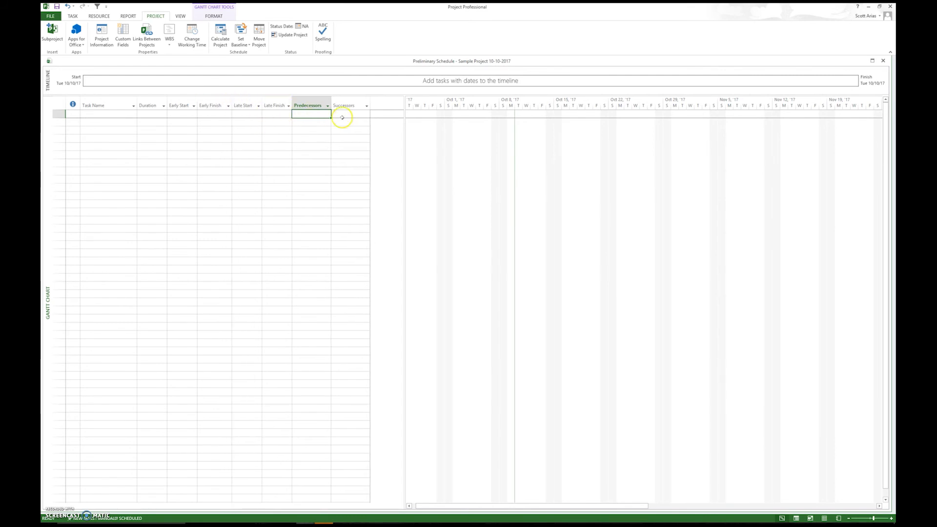
# - Insert a Total Slack column between the Late Finish and Predecessors columns
pyautogui.click(301, 100)
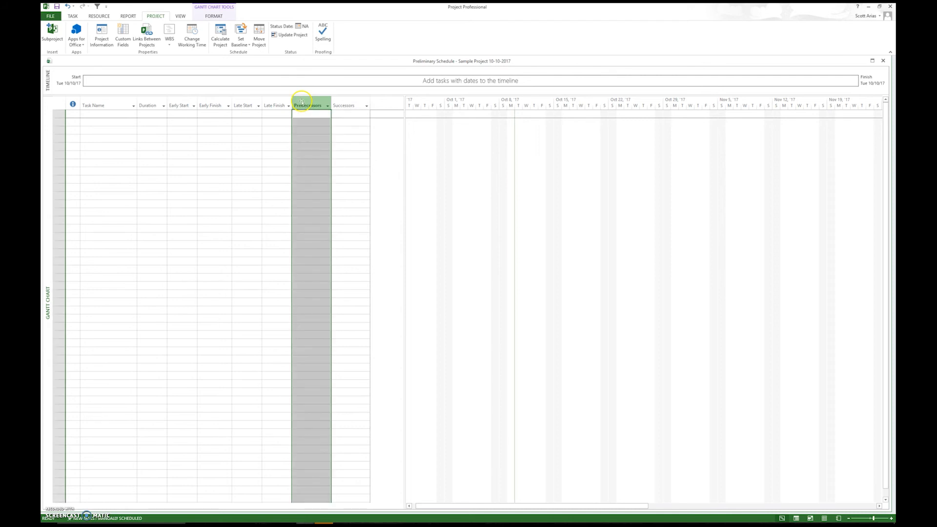
pyautogui.rightClick(302, 101)
pyautogui.click(322, 152)
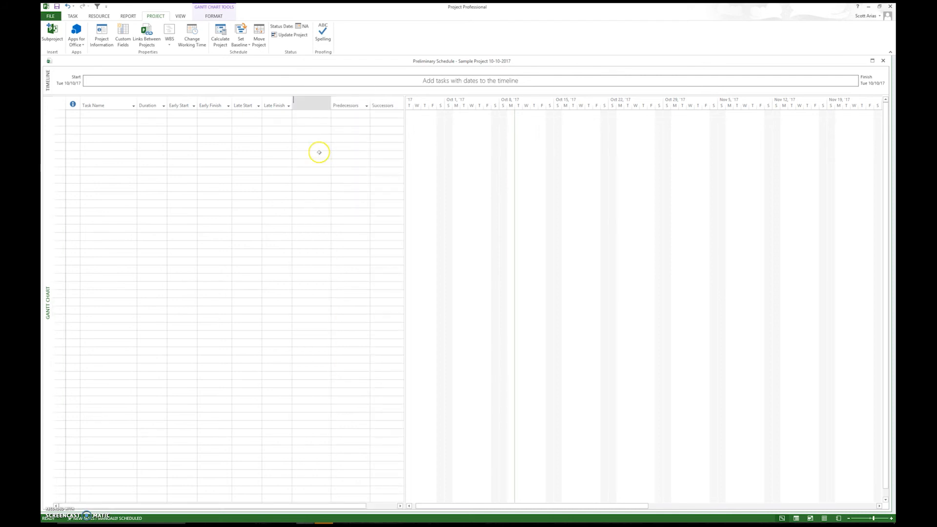
pyautogui.write('total Slack')
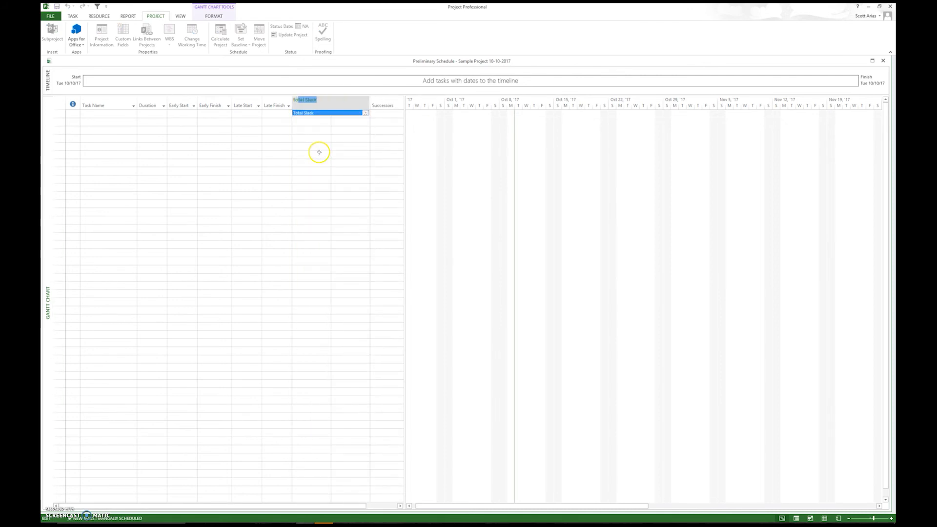
pyautogui.click(313, 114)
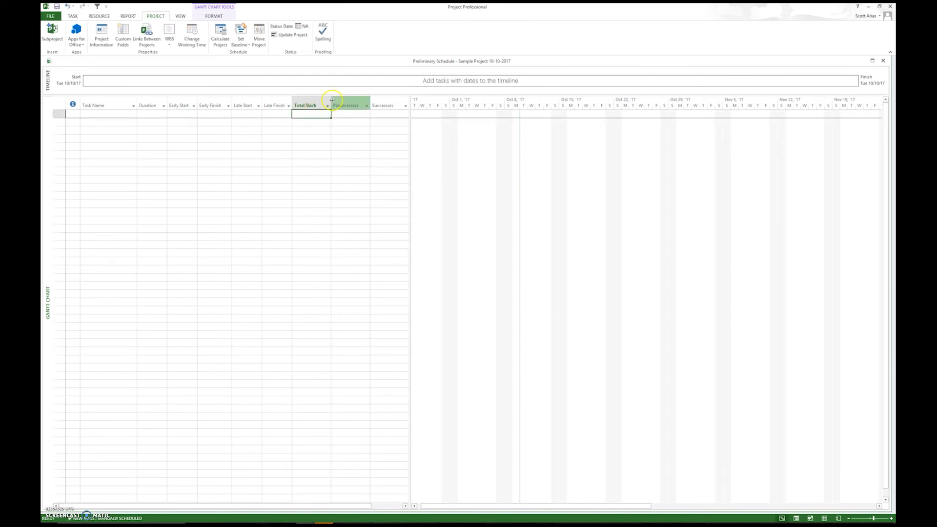
# - Insert a Cost column between the Total Slack and Predecessors columns
pyautogui.click(333, 100)
pyautogui.rightClick(338, 101)
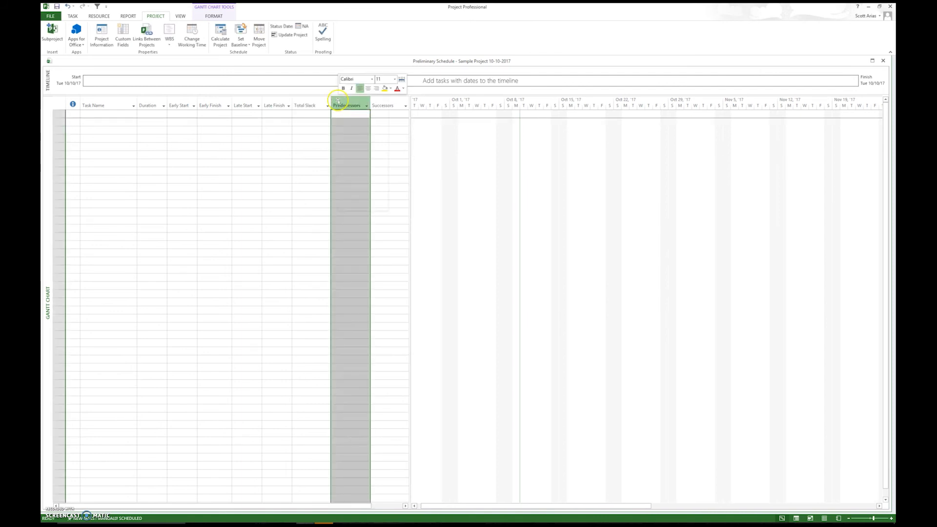
pyautogui.click(363, 151)
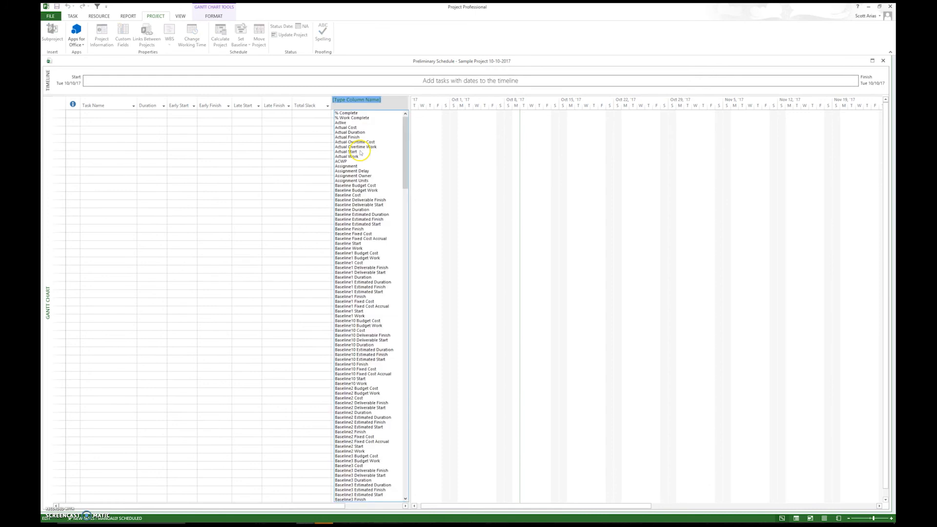
pyautogui.write('confirmed')
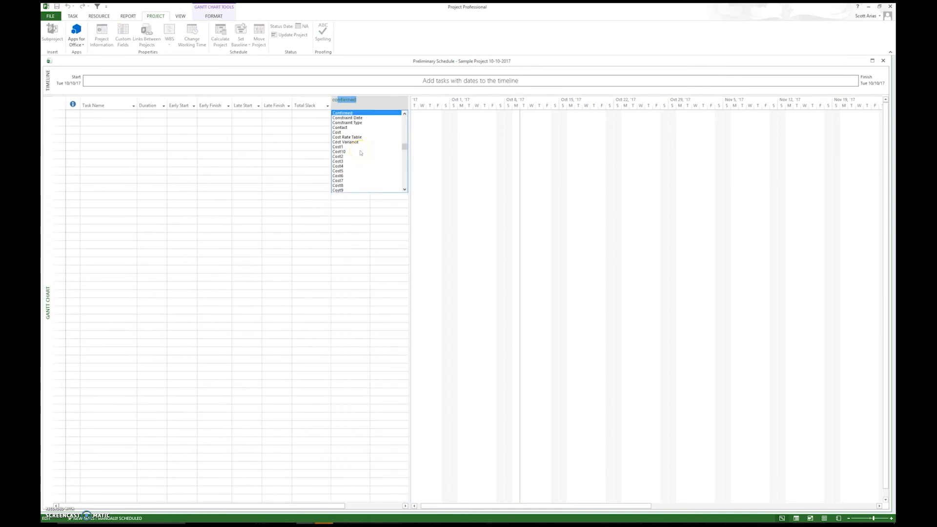
pyautogui.click(338, 133)
# - Insert a % Complete column between the Cost and Predecessors columns
pyautogui.click(379, 102)
pyautogui.rightClick(379, 102)
pyautogui.click(396, 151)
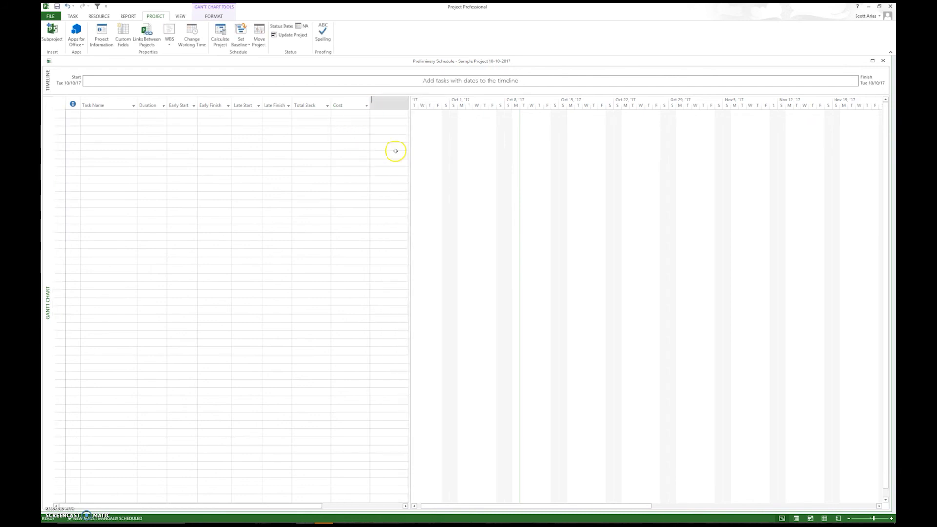
pyautogui.click(389, 102)
pyautogui.click(347, 113)
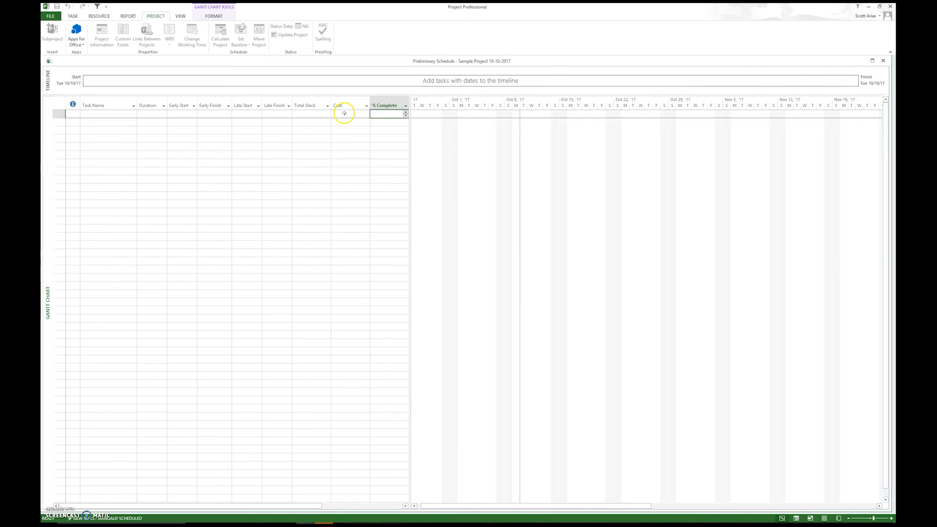
# - Insert an Actual Cost column between % Complete and Predecessors, and widen the table area to show all columns
pyautogui.moveTo(409, 140); pyautogui.dragTo(487, 147)
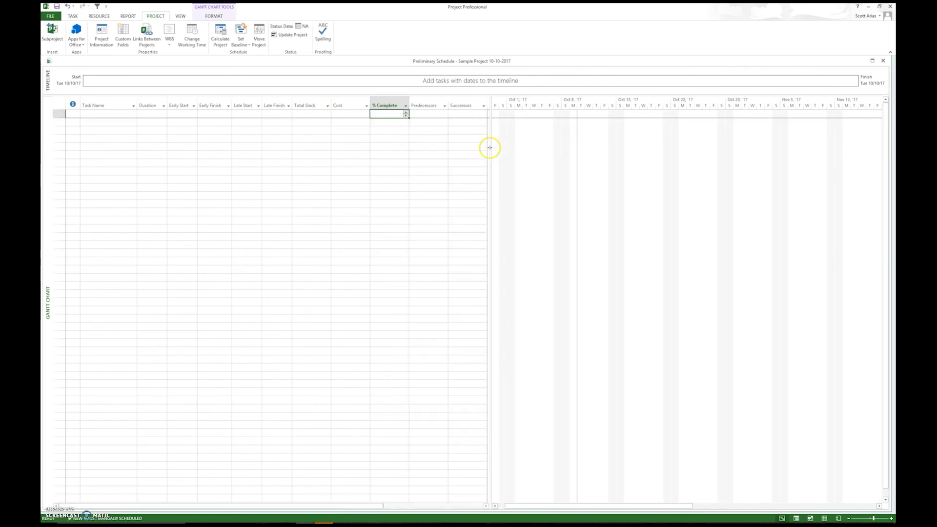
pyautogui.click(426, 102)
pyautogui.rightClick(426, 102)
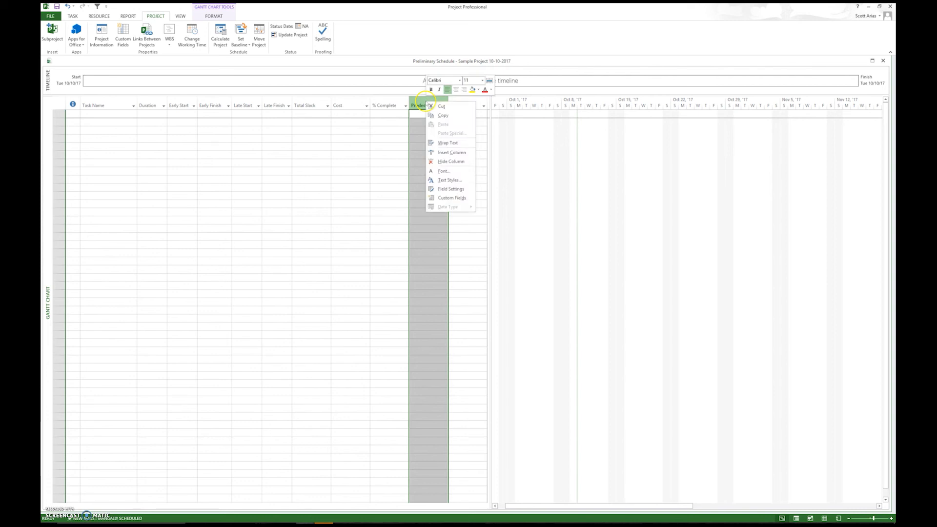
pyautogui.click(451, 152)
pyautogui.write('active')
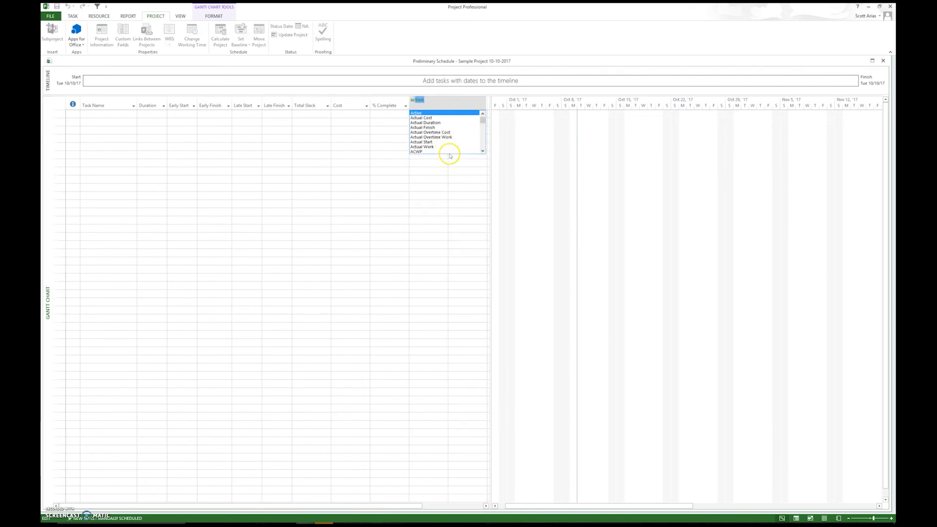
pyautogui.click(433, 119)
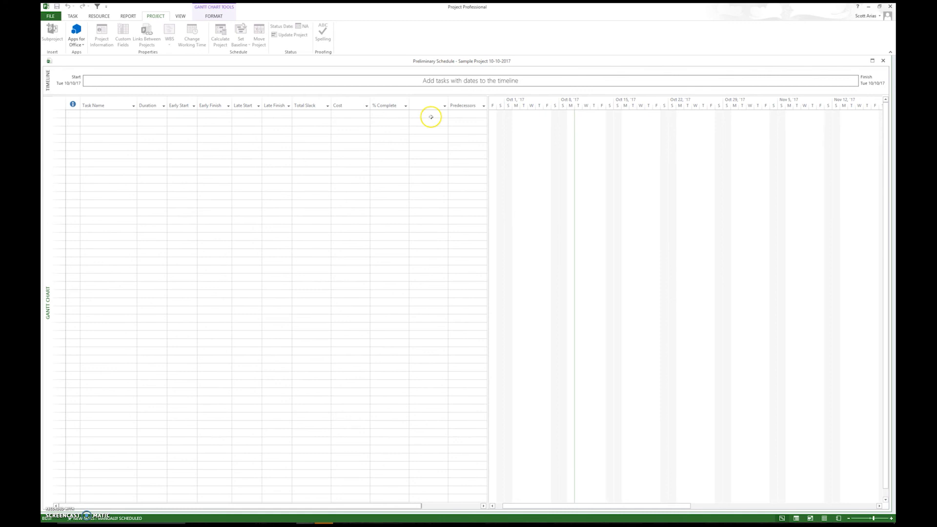
pyautogui.moveTo(487, 128); pyautogui.dragTo(536, 132)
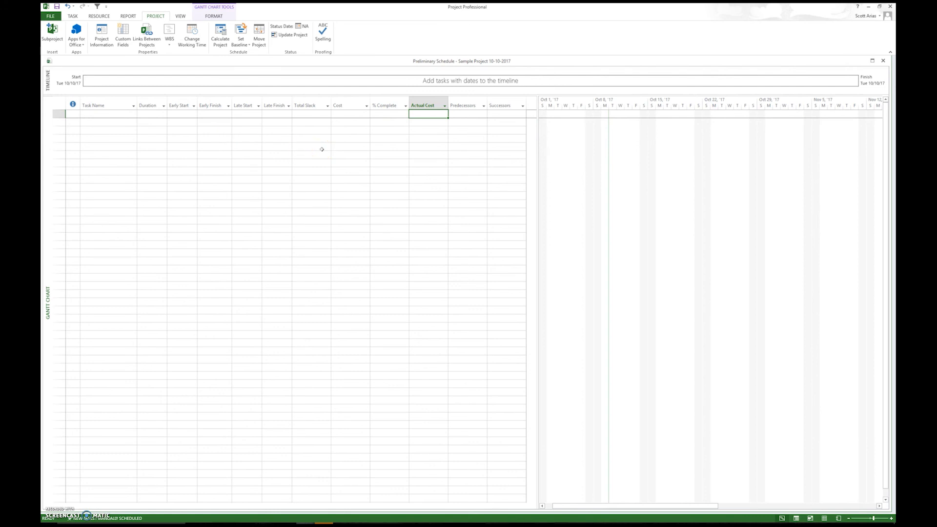
# - Insert an Actual Start column between the Total Slack and Cost columns
pyautogui.click(335, 104)
pyautogui.rightClick(335, 105)
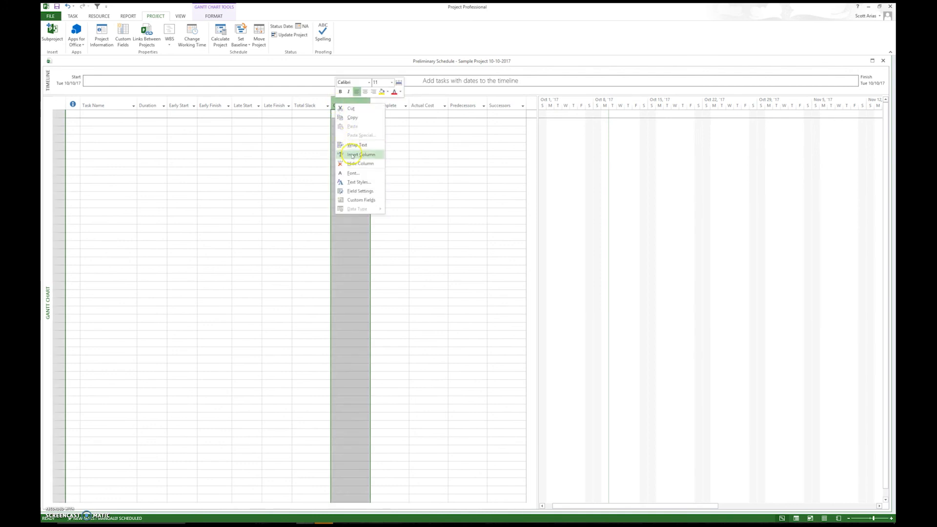
pyautogui.click(354, 154)
pyautogui.write('active')
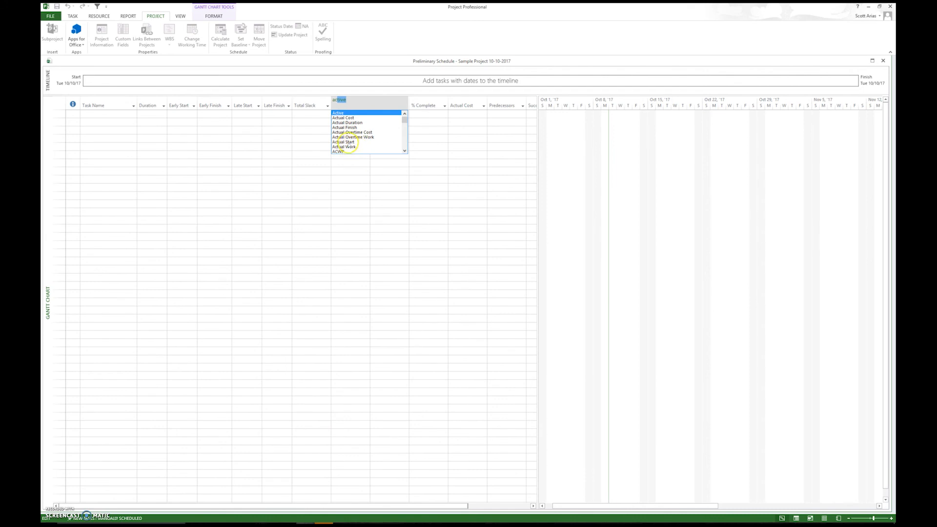
pyautogui.click(348, 142)
# - Insert an Actual Finish column between the Actual Start and Cost columns
pyautogui.click(383, 104)
pyautogui.rightClick(383, 103)
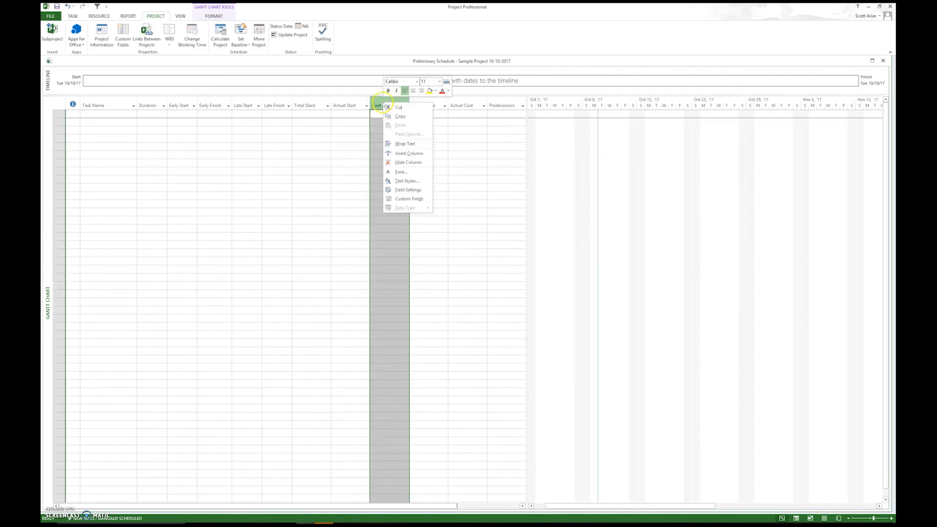
pyautogui.click(398, 146)
pyautogui.write('active')
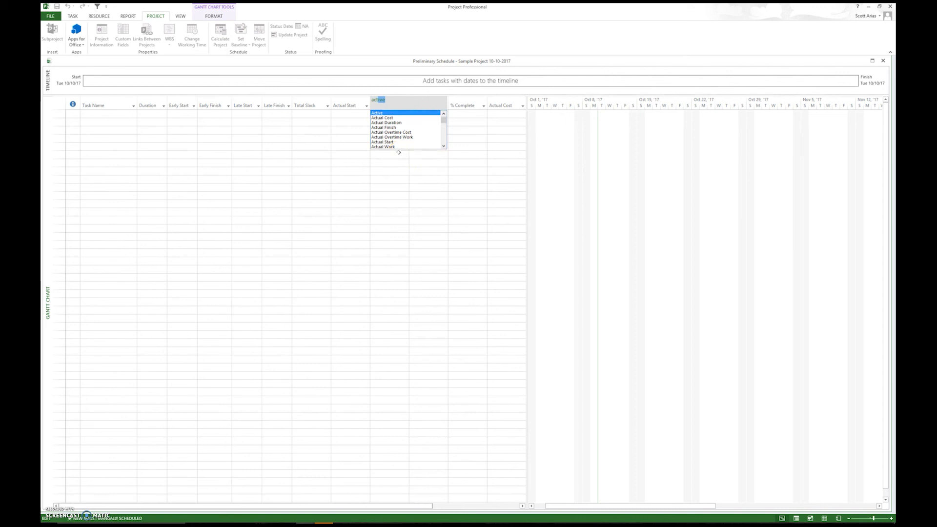
pyautogui.click(398, 128)
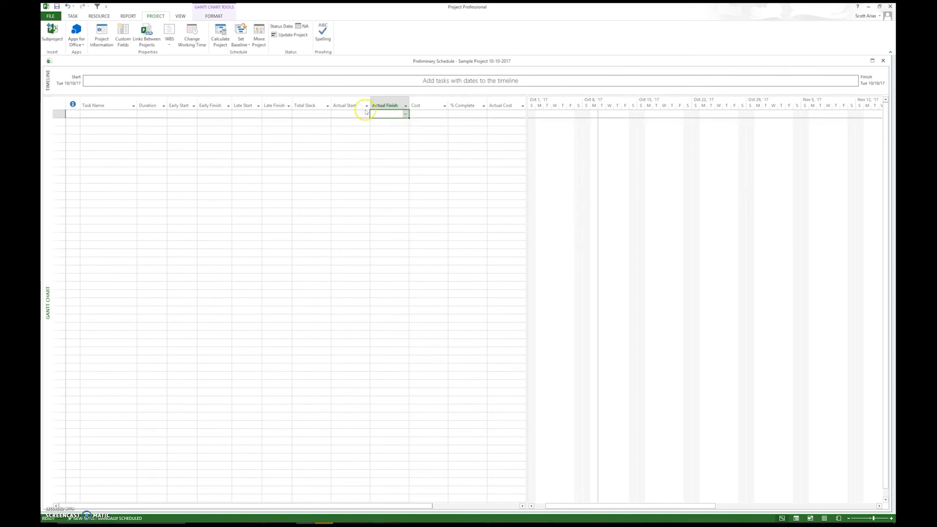
# - Move the Total Slack column so it sits between the Actual Finish and Cost columns
pyautogui.click(425, 105)
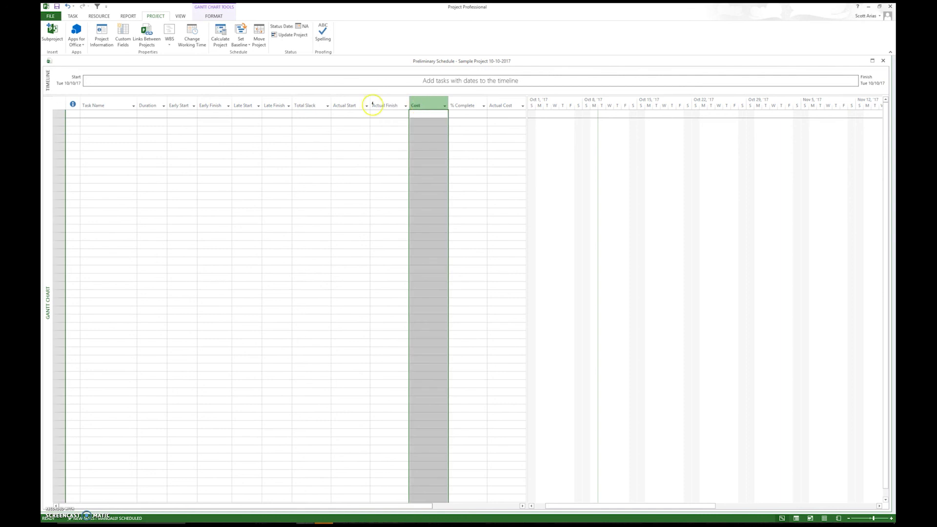
pyautogui.click(310, 104)
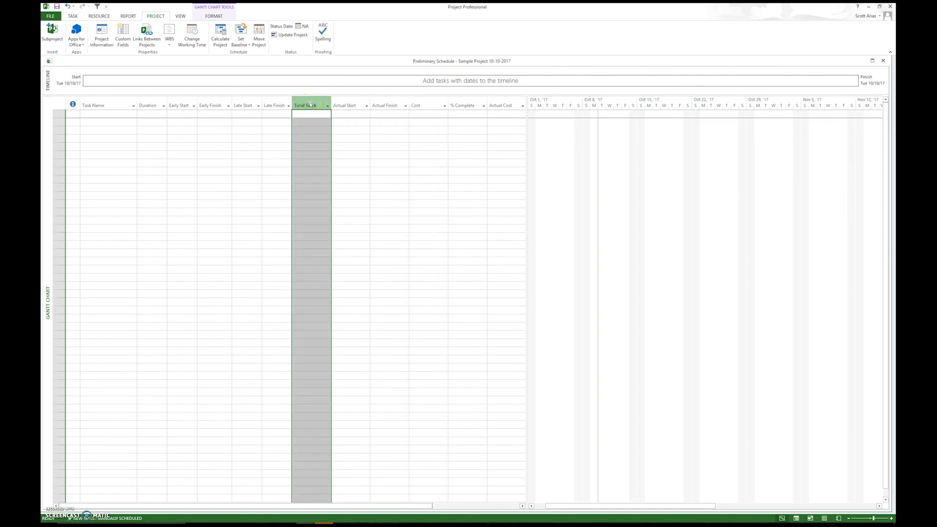
pyautogui.moveTo(311, 105); pyautogui.dragTo(396, 105)
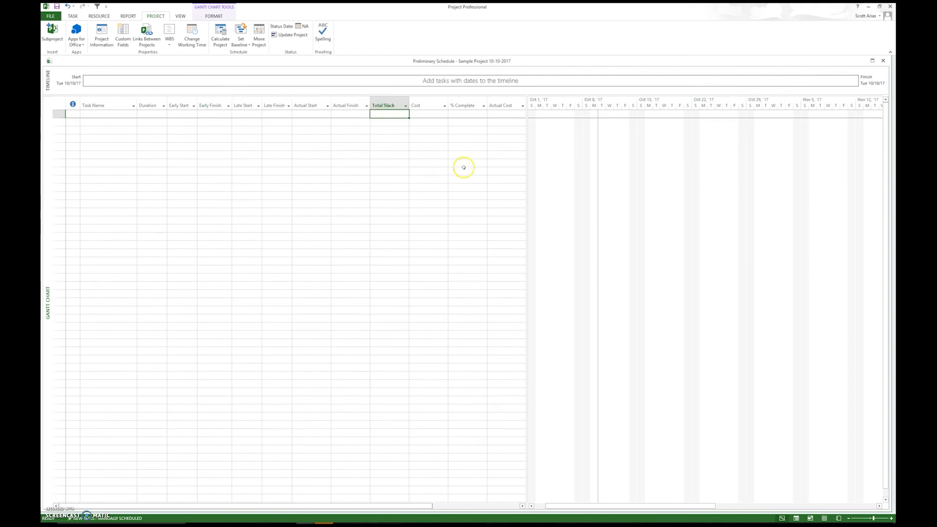
# - Widen the table area of the Gantt chart to show every column through Predecessors and Successors
pyautogui.moveTo(527, 124); pyautogui.dragTo(613, 132)
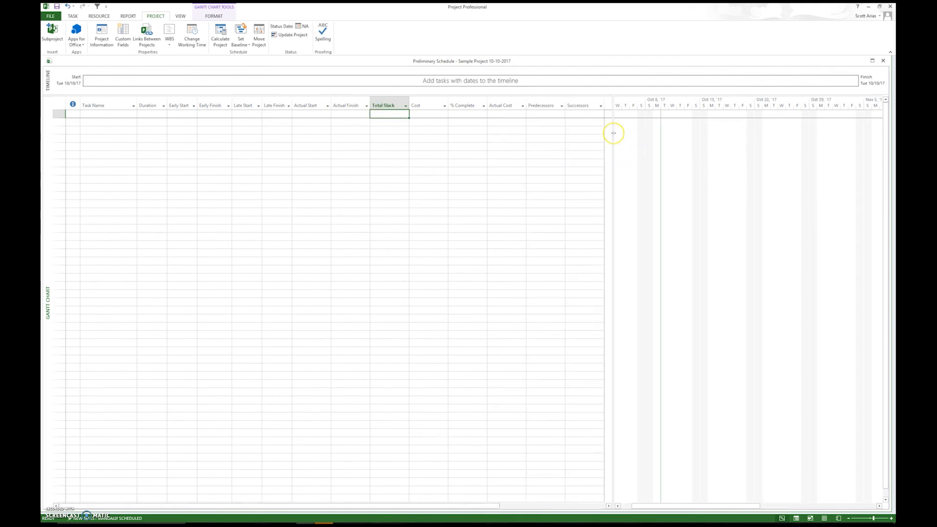
pyautogui.moveTo(534, 134); pyautogui.dragTo(614, 138)
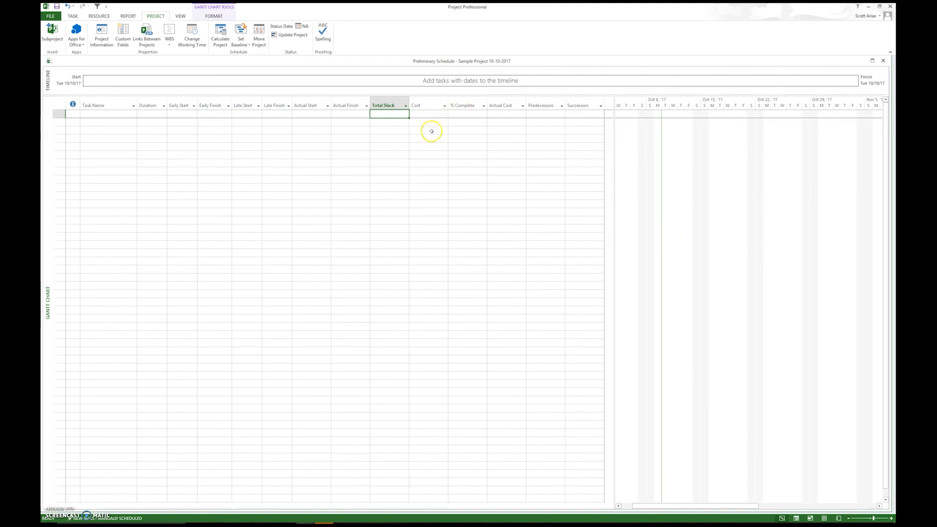
pyautogui.click(201, 162)
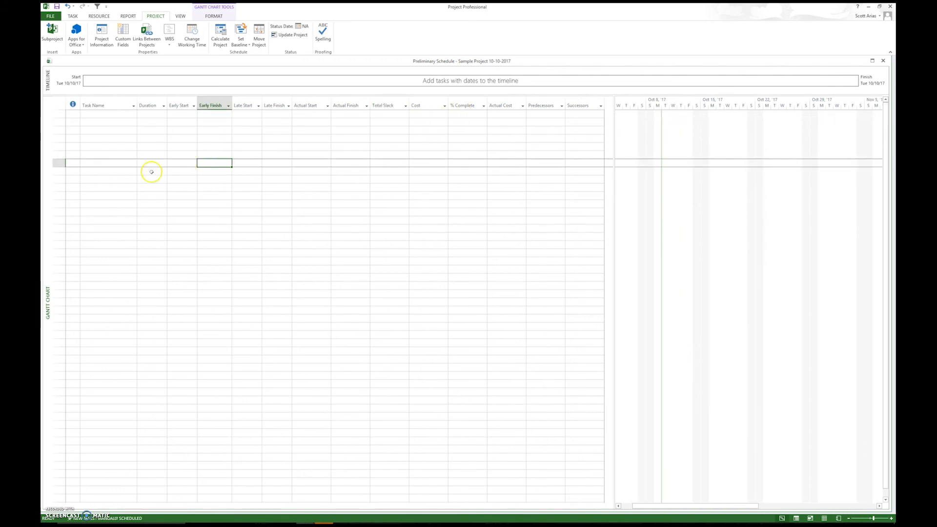